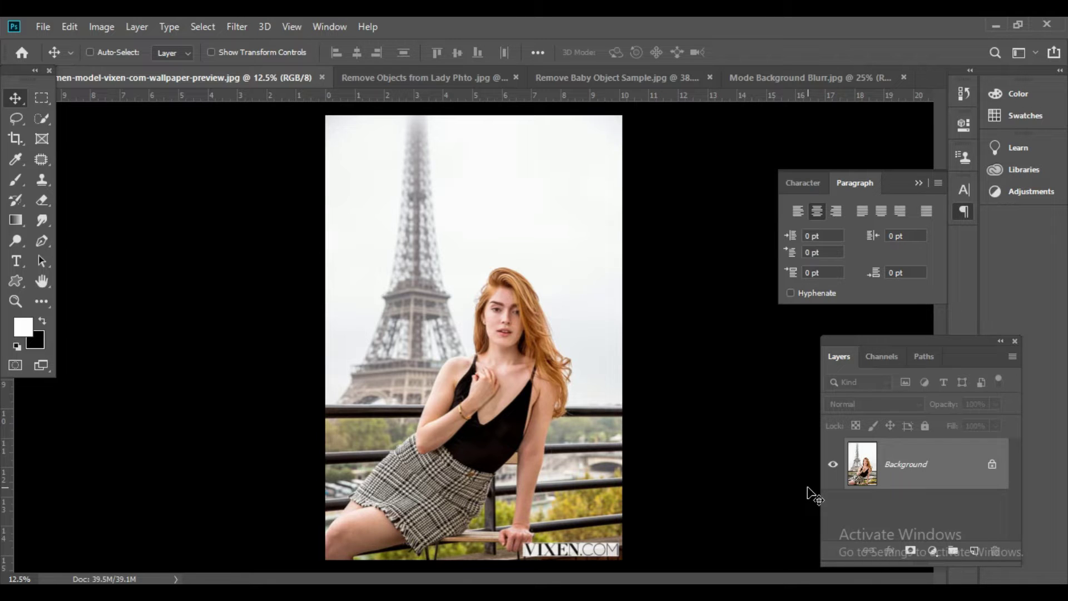
Step: Cycle through the open sample photos, ending on the roller-skating girl on the bench
{"action": "left_click", "coordinate": [419, 82]}
{"action": "left_click", "coordinate": [633, 80]}
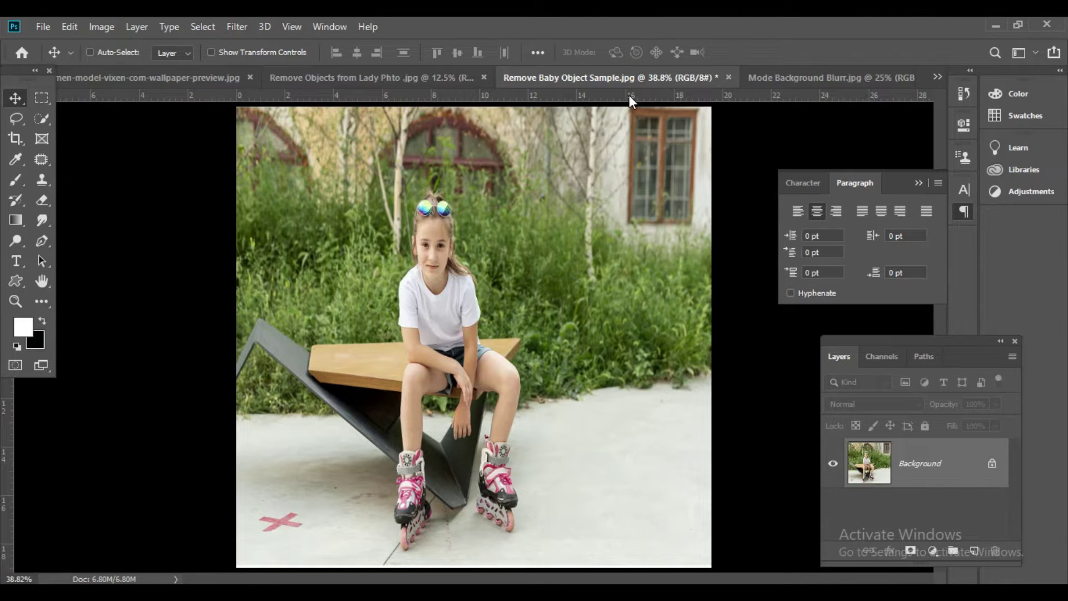
{"action": "left_click", "coordinate": [786, 78]}
{"action": "left_click", "coordinate": [626, 79]}
Step: Bring up the banquet photo, zoom in on the woman, then fit it to the window
{"action": "left_click", "coordinate": [767, 79]}
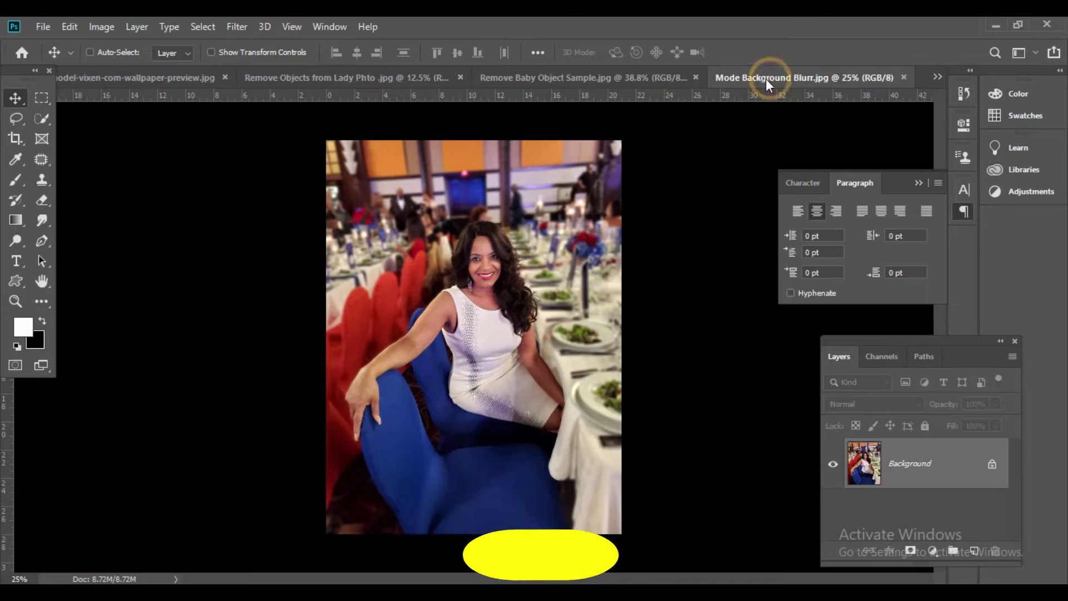
{"action": "left_click", "coordinate": [532, 323], "text": "ctrl"}
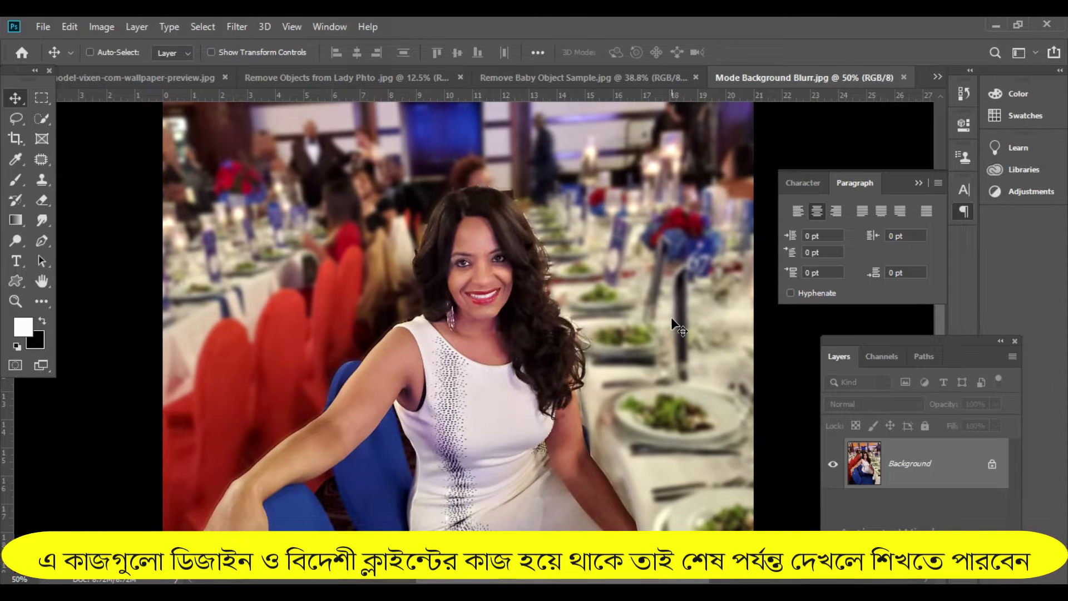
{"action": "key", "text": "ctrl+0"}
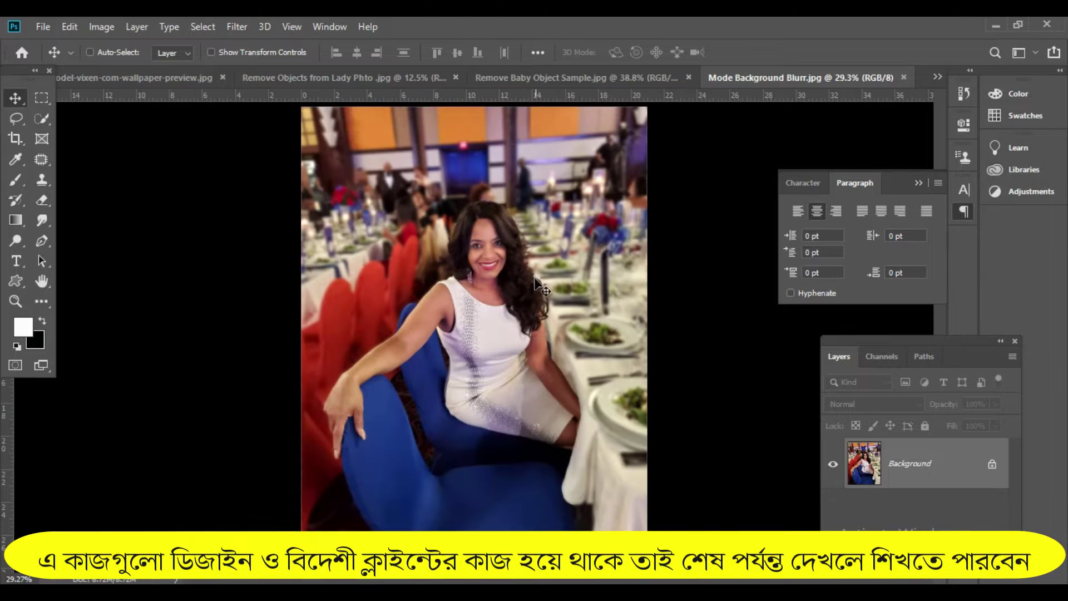
{"action": "left_click", "coordinate": [509, 278], "text": "ctrl"}
{"action": "left_click", "coordinate": [509, 278], "text": "ctrl"}
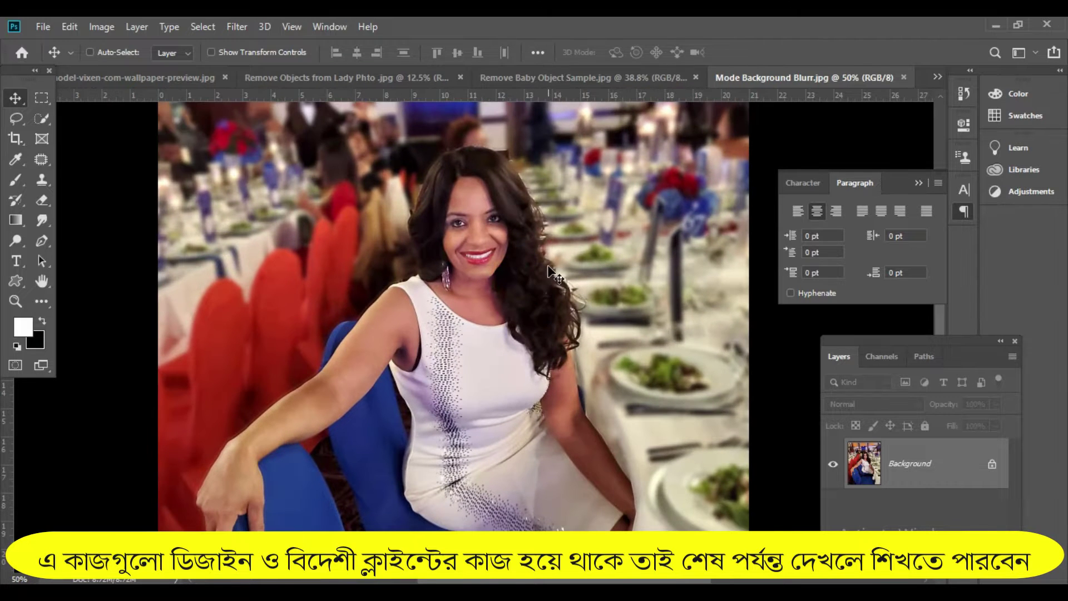
{"action": "key", "text": "ctrl+0"}
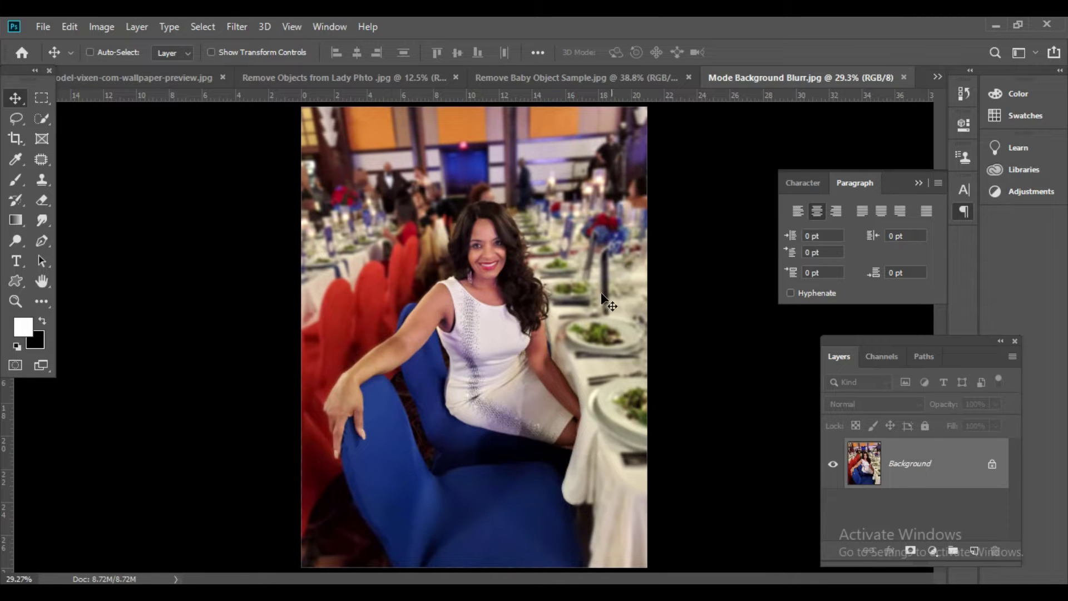
Step: Scroll-zoom into the banquet photo twice, refitting the whole image each time
{"action": "scroll", "coordinate": [547, 286], "scroll_direction": "up", "scroll_amount": 1}
{"action": "scroll", "coordinate": [501, 274], "scroll_direction": "up", "scroll_amount": 1}
{"action": "scroll", "coordinate": [500, 269], "scroll_direction": "up", "scroll_amount": 1}
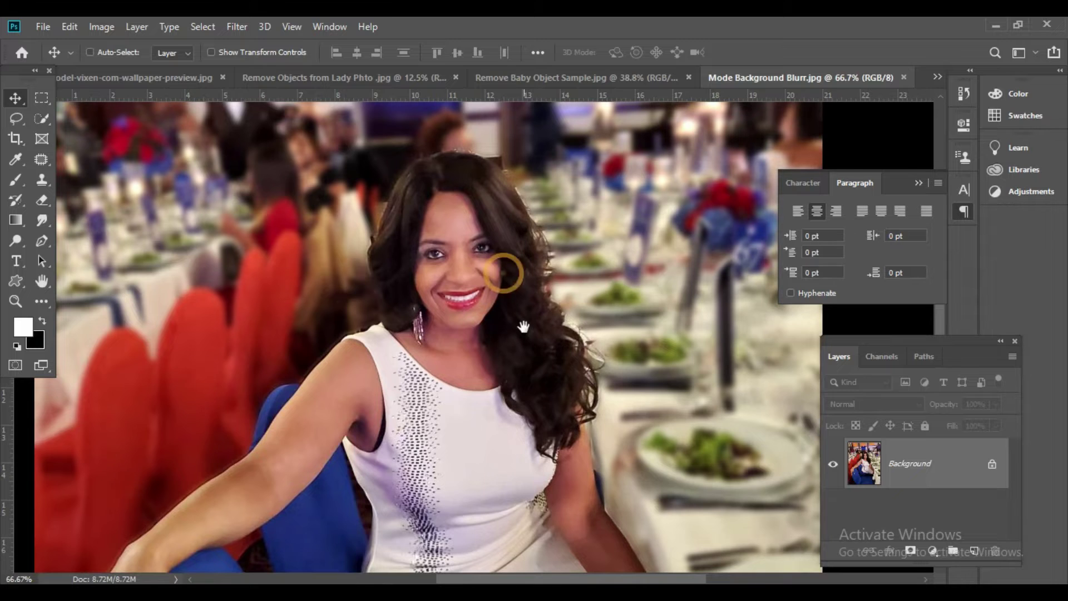
{"action": "key", "text": "ctrl+0"}
{"action": "scroll", "coordinate": [541, 323], "scroll_direction": "up", "scroll_amount": 1}
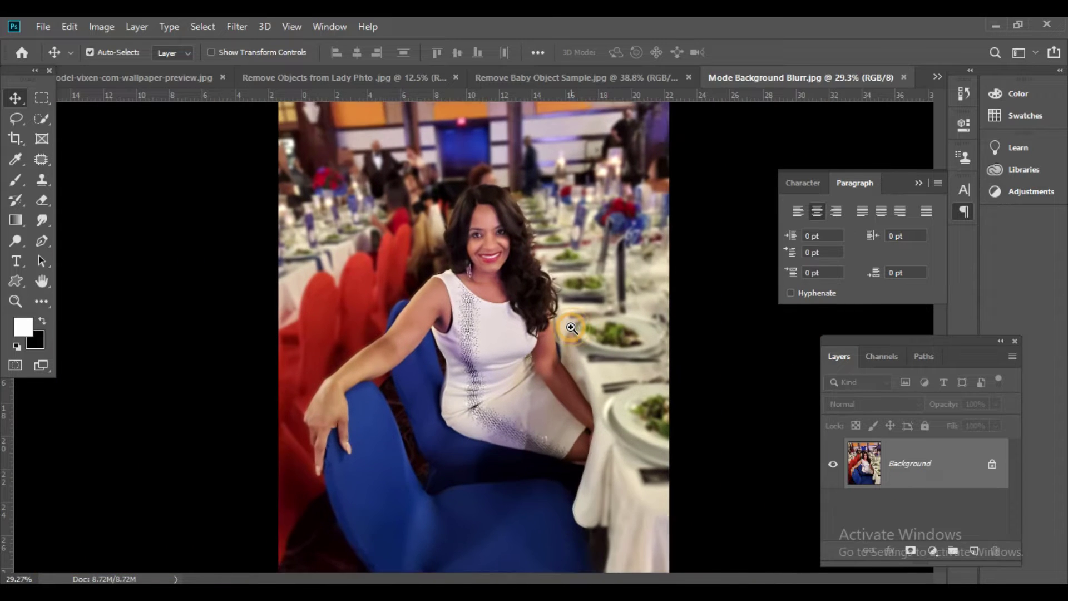
{"action": "scroll", "coordinate": [553, 351], "scroll_direction": "up", "scroll_amount": 1}
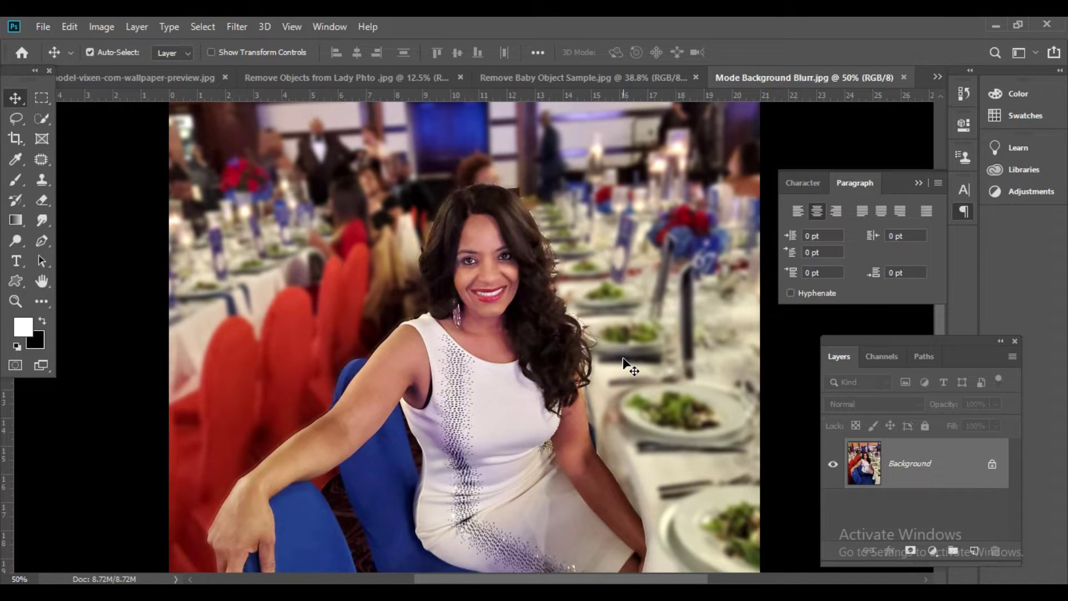
{"action": "key", "text": "ctrl+0"}
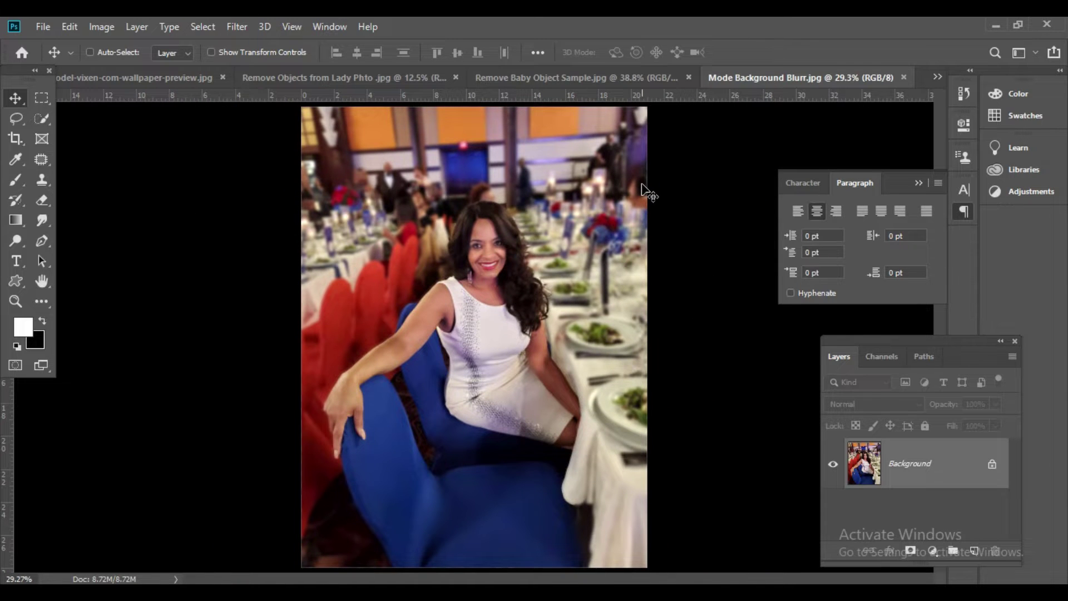
Step: Pass through the girl and forest photos to reach the Eiffel Tower photo
{"action": "left_click", "coordinate": [536, 84]}
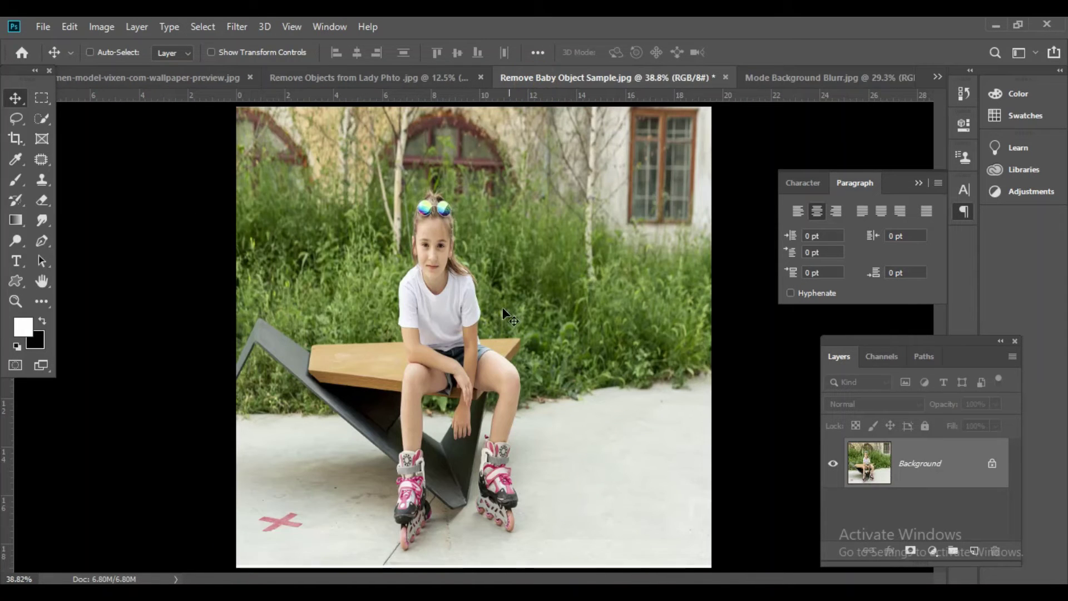
{"action": "left_click", "coordinate": [373, 75]}
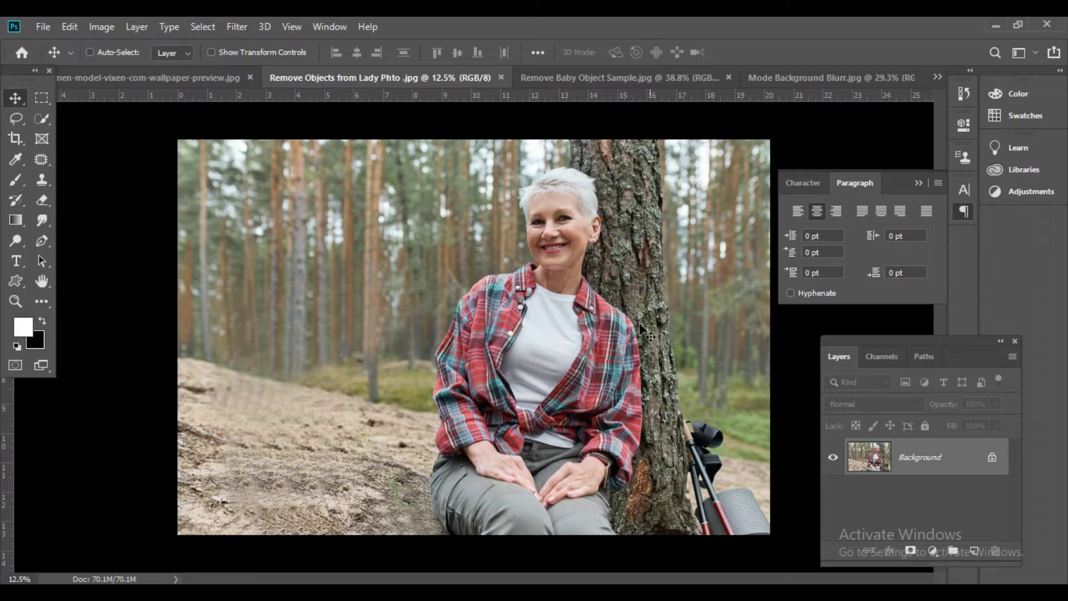
{"action": "left_click", "coordinate": [195, 78]}
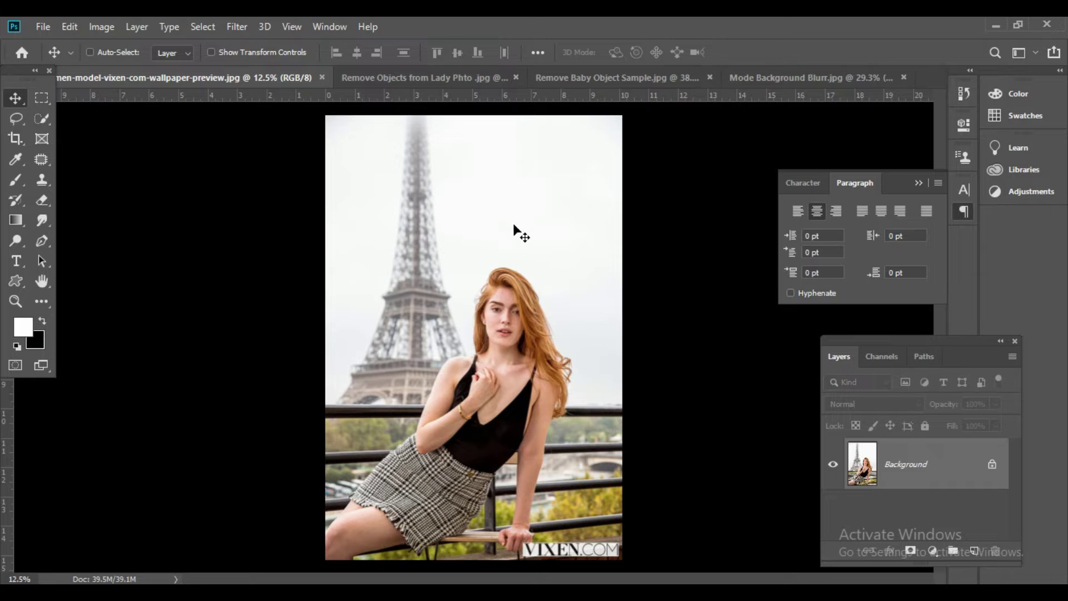
{"action": "left_click", "coordinate": [420, 290], "text": "ctrl"}
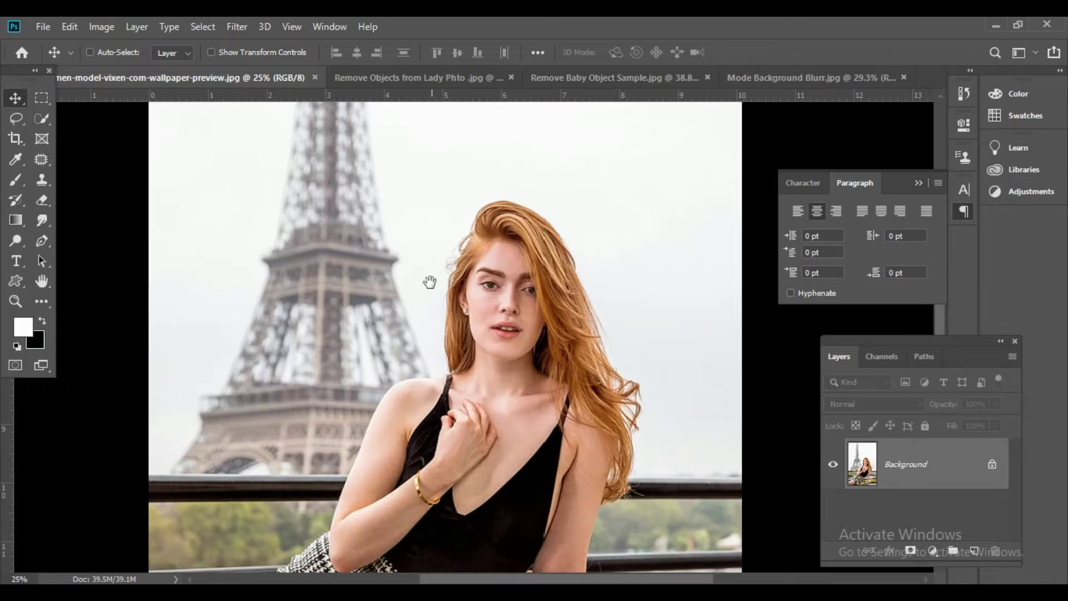
{"action": "key", "text": "ctrl+0"}
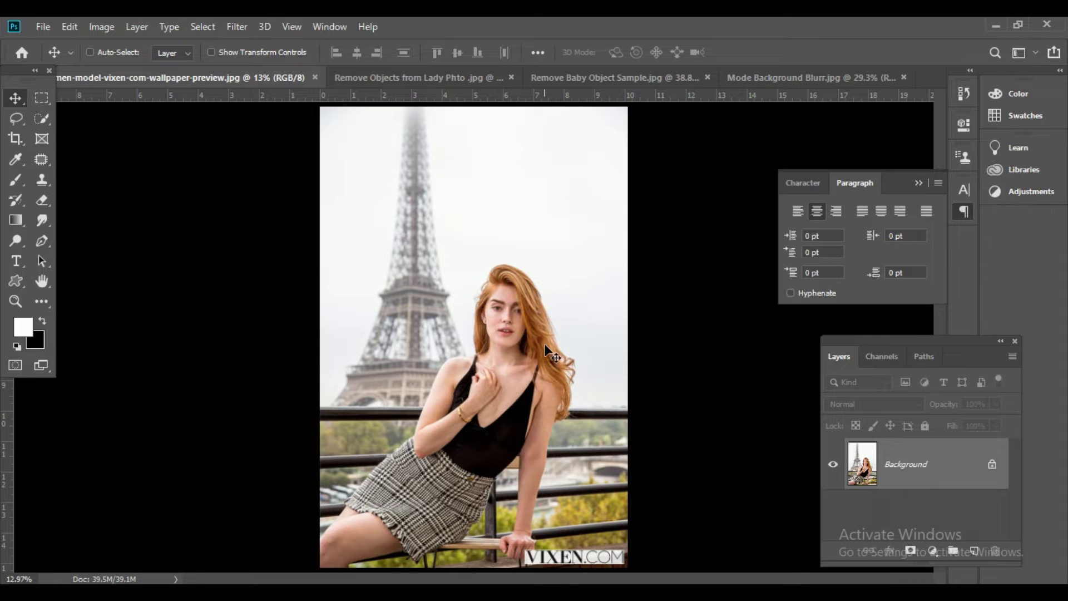
{"action": "scroll", "coordinate": [520, 361], "scroll_direction": "up", "scroll_amount": 1}
{"action": "scroll", "coordinate": [517, 362], "scroll_direction": "up", "scroll_amount": 1}
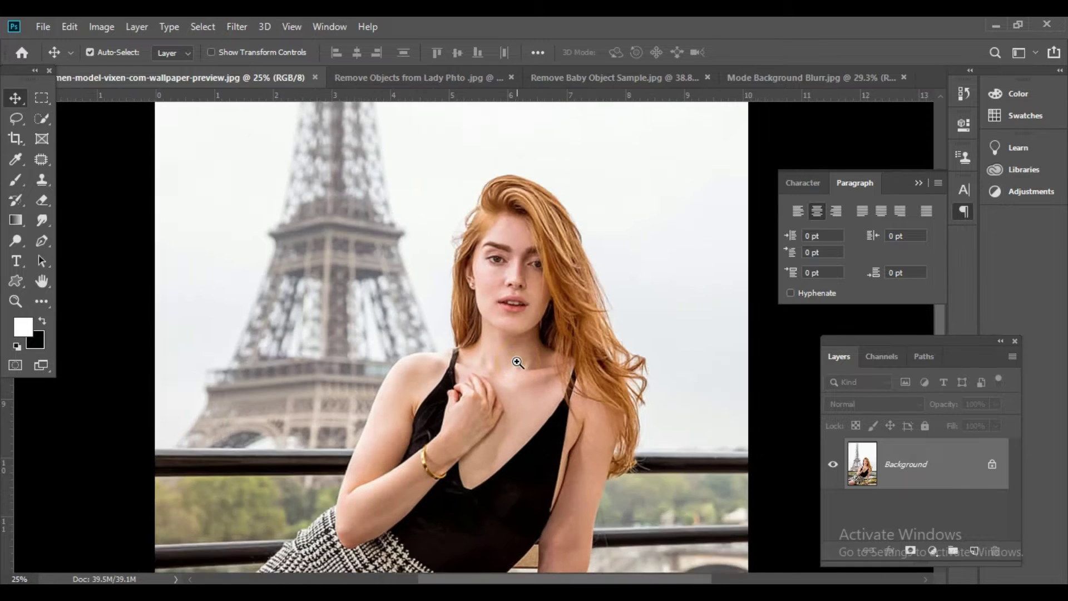
{"action": "scroll", "coordinate": [516, 360], "scroll_direction": "up", "scroll_amount": 1}
{"action": "key", "text": "ctrl+0"}
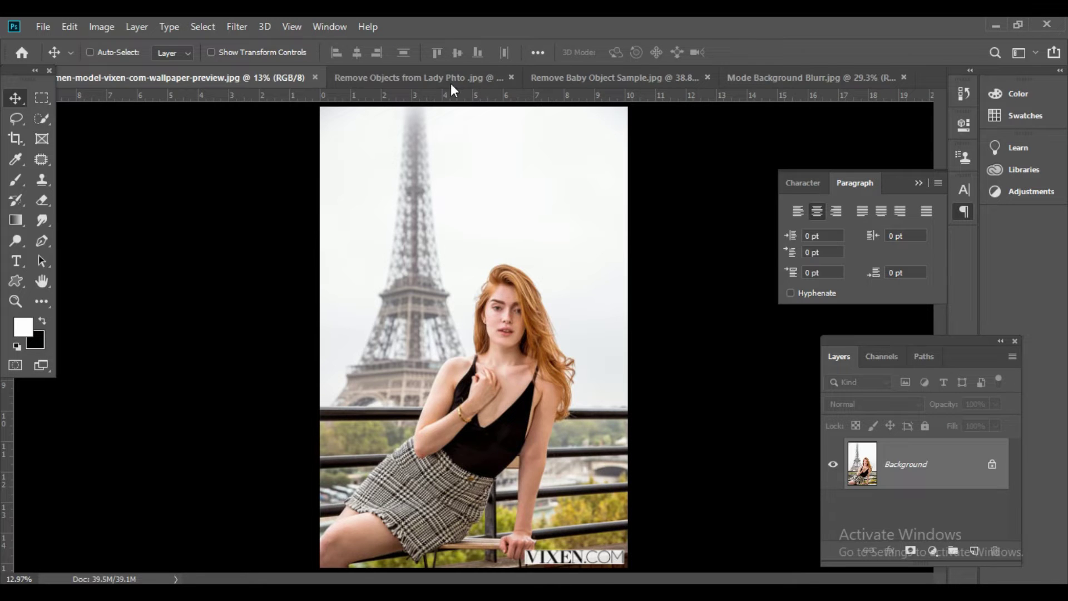
Step: Flip back and forth between the roller-skating girl and forest woman photos
{"action": "left_click", "coordinate": [611, 79]}
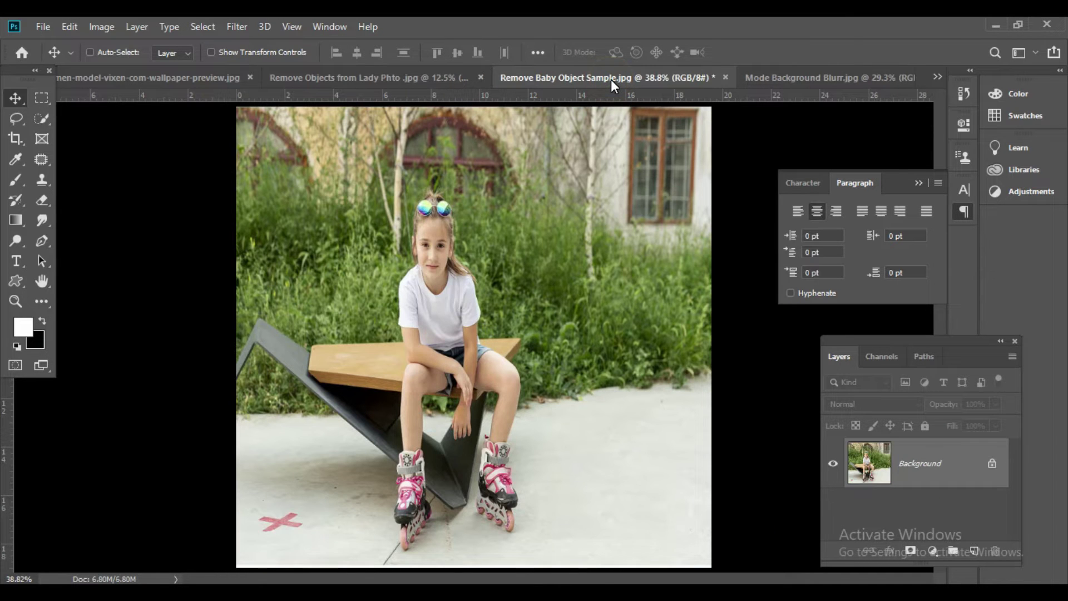
{"action": "left_click", "coordinate": [354, 76]}
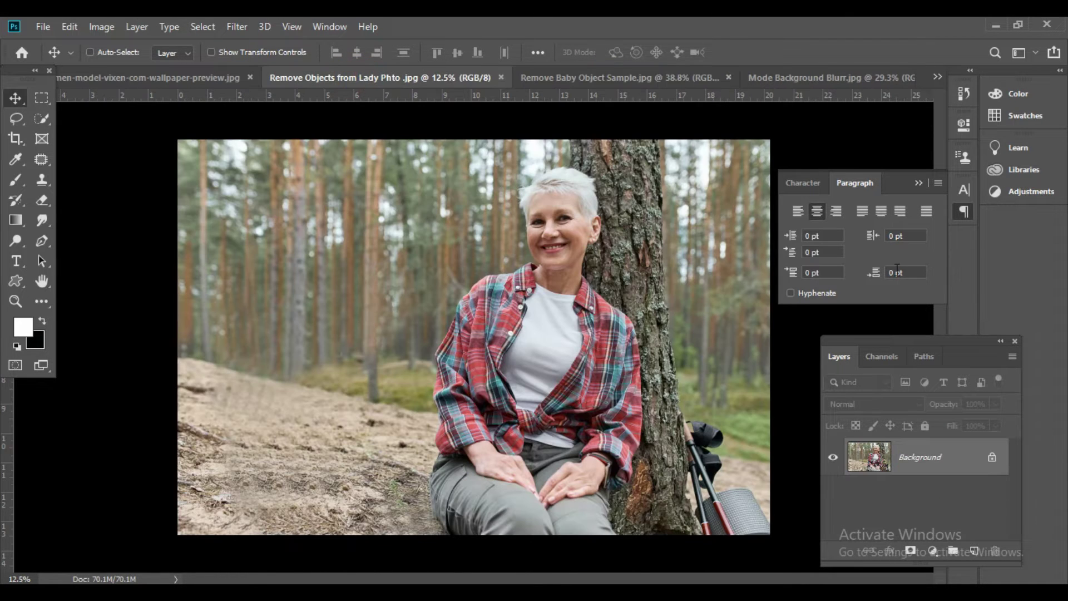
{"action": "left_click", "coordinate": [638, 76]}
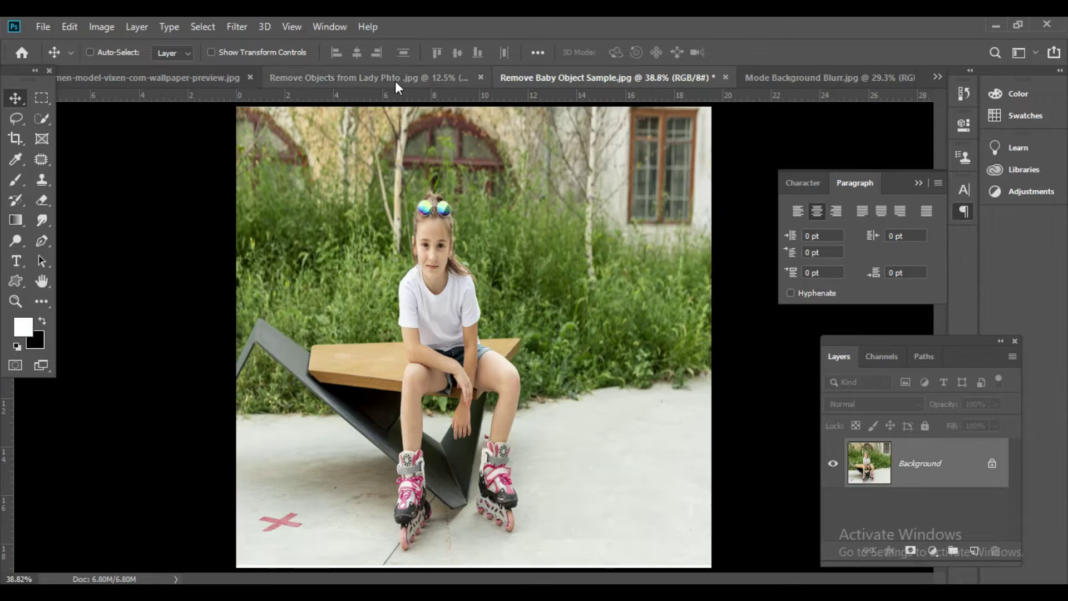
{"action": "left_click", "coordinate": [392, 80]}
{"action": "left_click", "coordinate": [613, 77]}
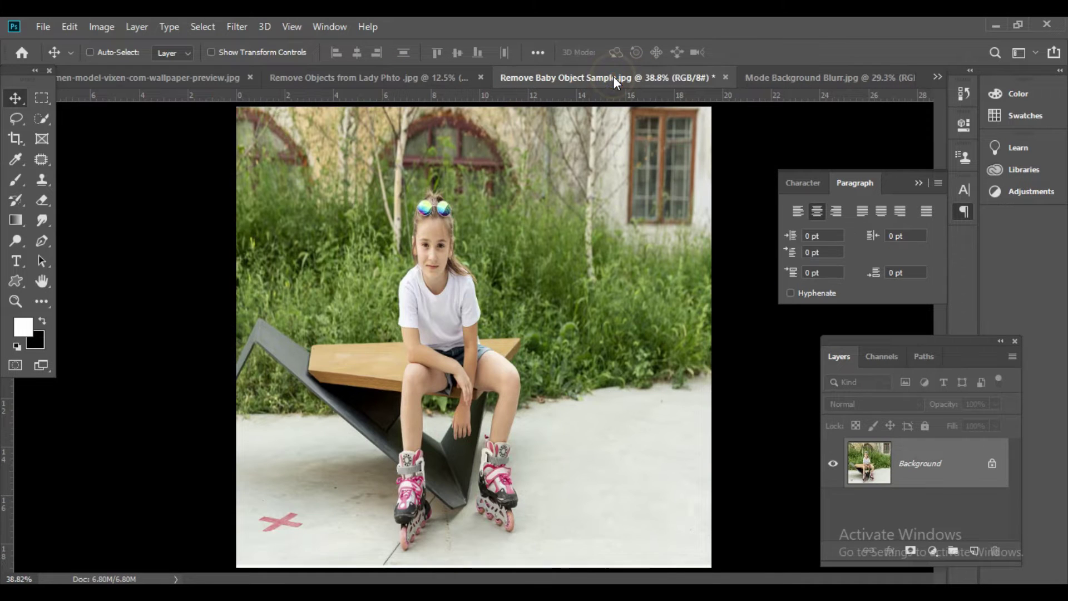
{"action": "left_click", "coordinate": [368, 77]}
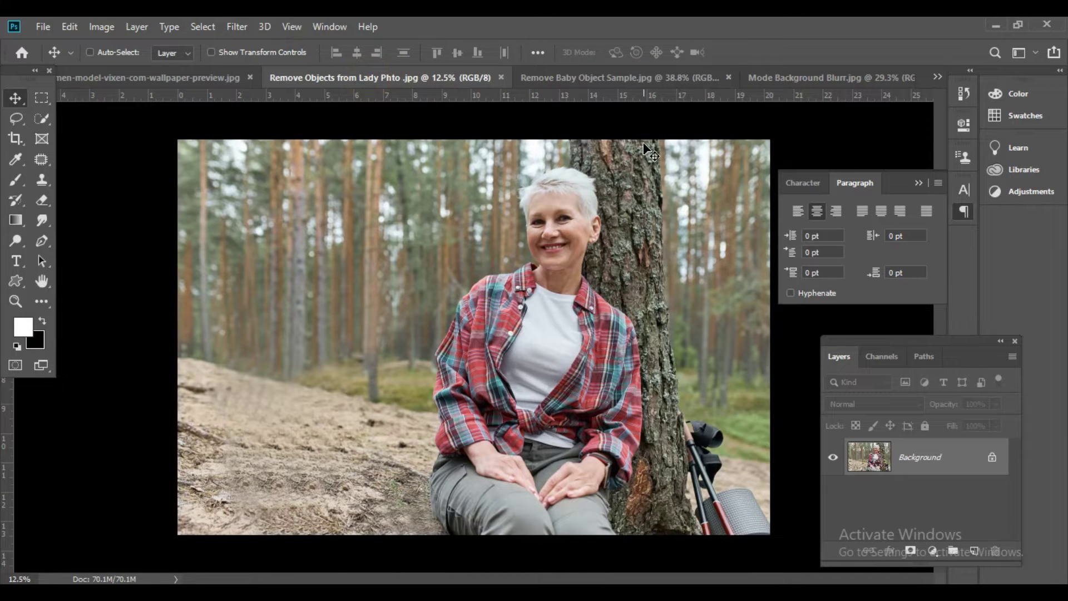
{"action": "left_click", "coordinate": [544, 77]}
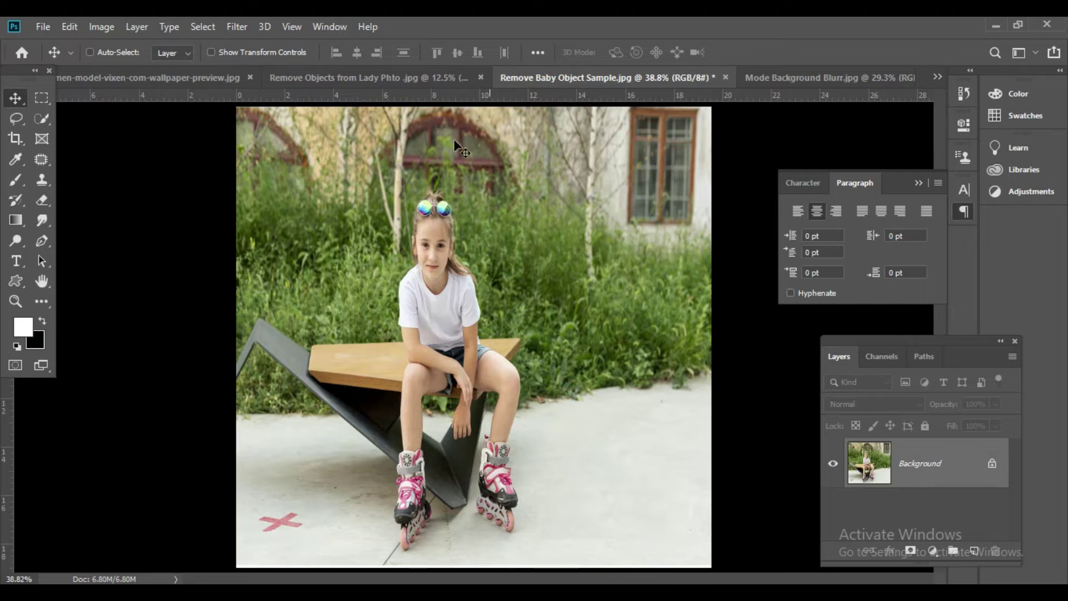
{"action": "left_click", "coordinate": [362, 76]}
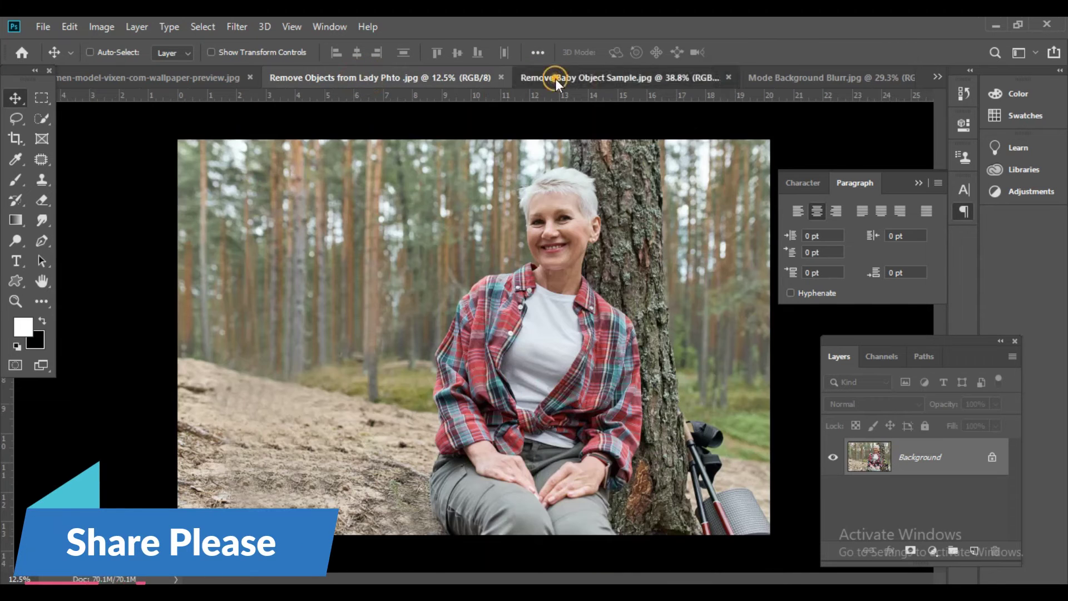
{"action": "left_click", "coordinate": [555, 79]}
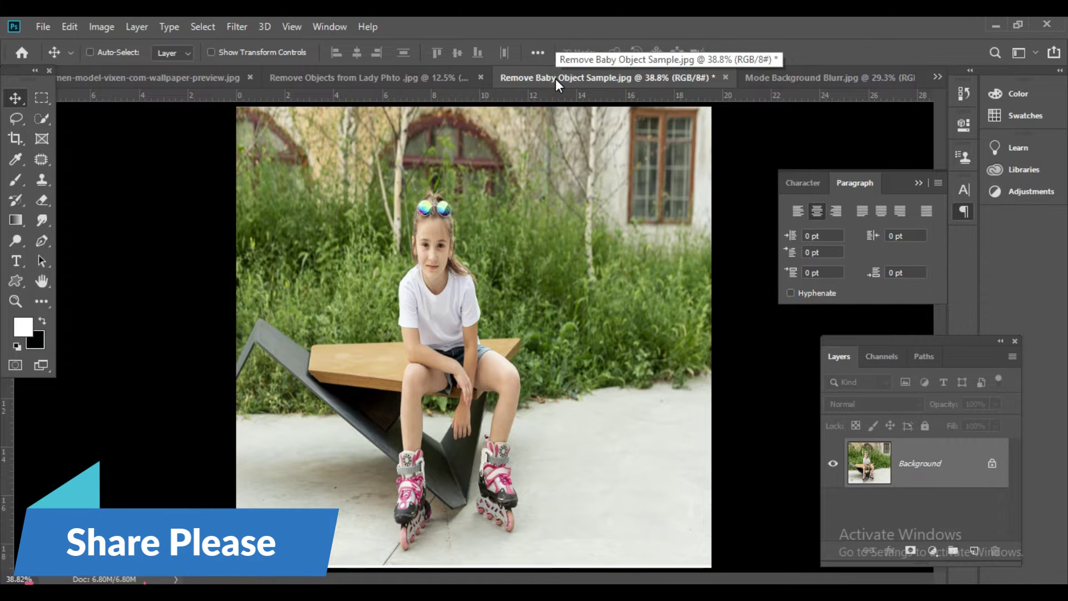
Step: Glance at the Eiffel Tower and banquet photos, then zoom into the girl photo
{"action": "left_click", "coordinate": [806, 74]}
{"action": "left_click", "coordinate": [186, 79]}
{"action": "left_click", "coordinate": [776, 80]}
{"action": "left_click", "coordinate": [767, 79]}
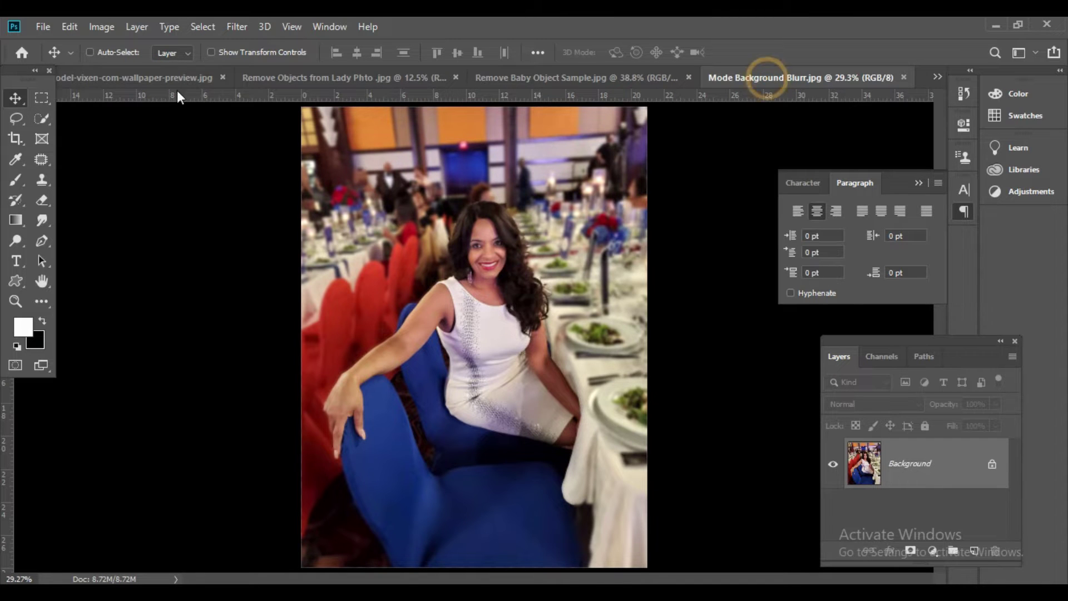
{"action": "left_click", "coordinate": [141, 81]}
{"action": "left_click", "coordinate": [599, 79]}
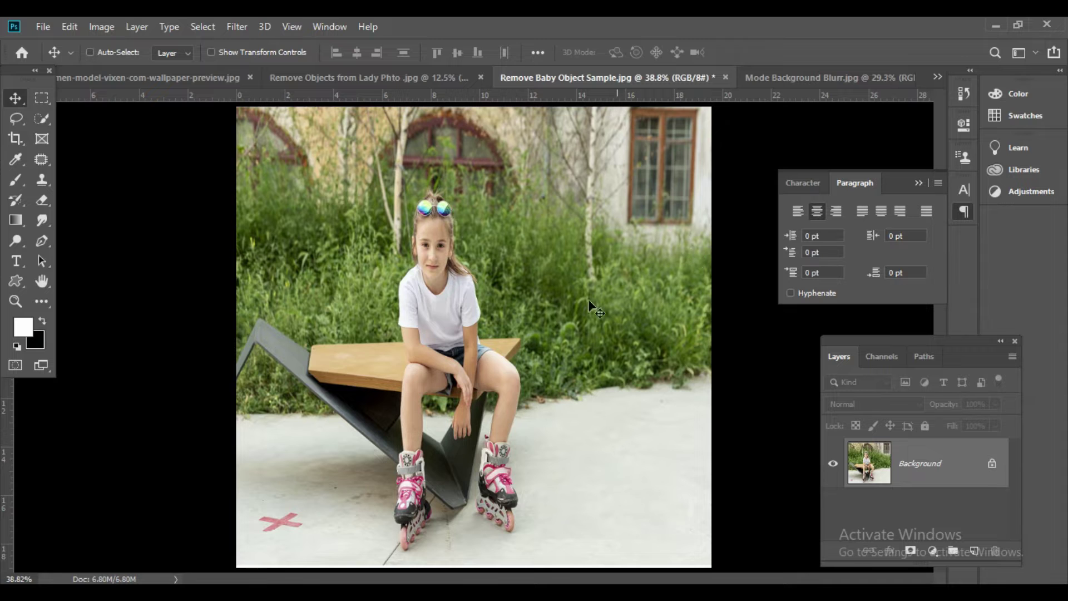
{"action": "left_click", "coordinate": [482, 347]}
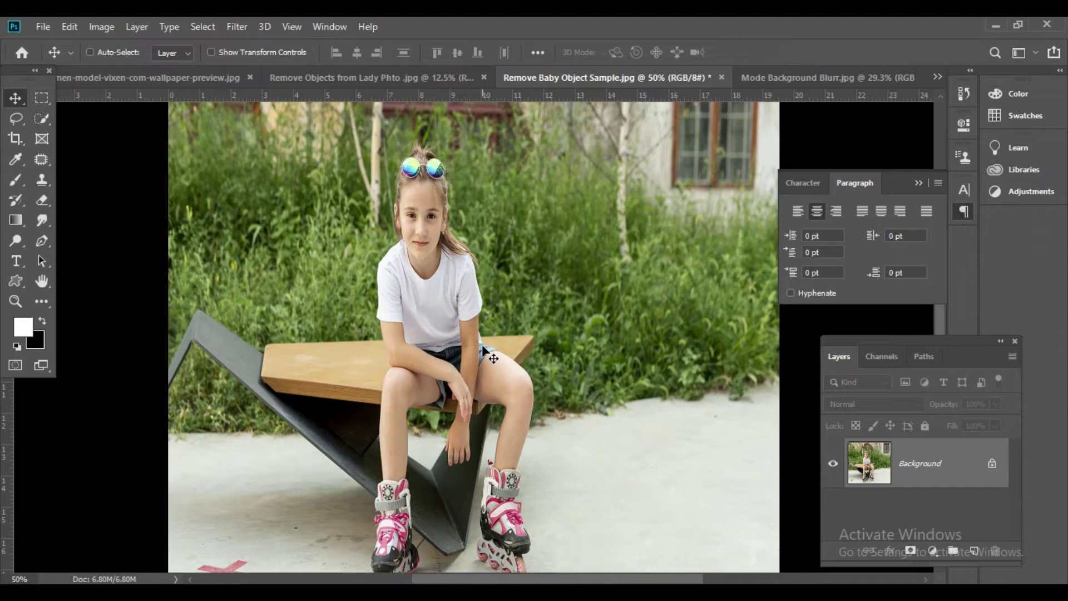
Step: Check the forest and banquet photos, settling on the girl photo zoomed out to 38.8%
{"action": "left_click", "coordinate": [368, 81]}
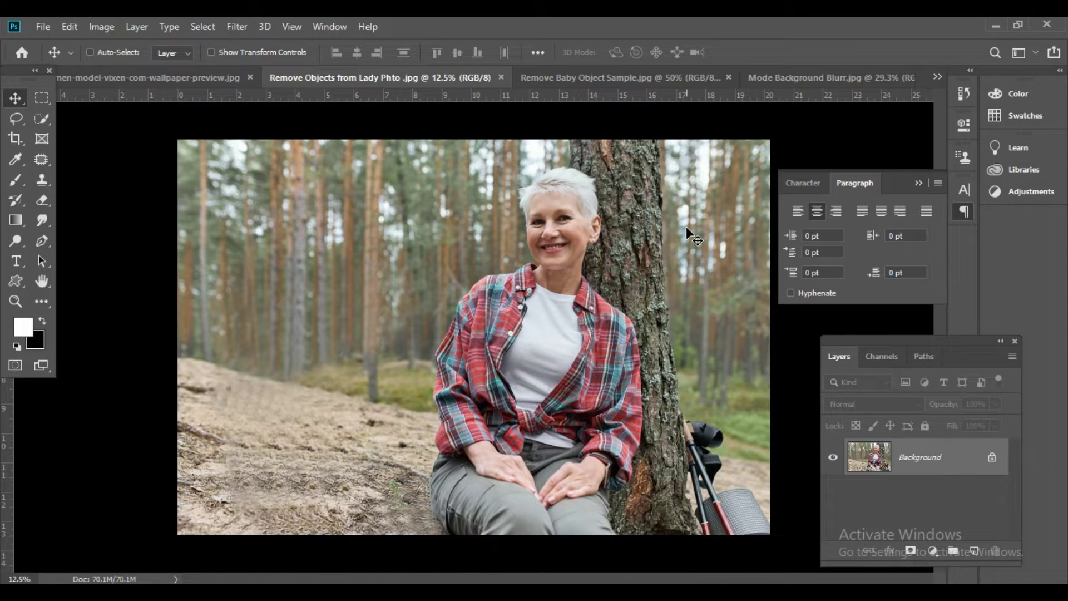
{"action": "left_click", "coordinate": [620, 78]}
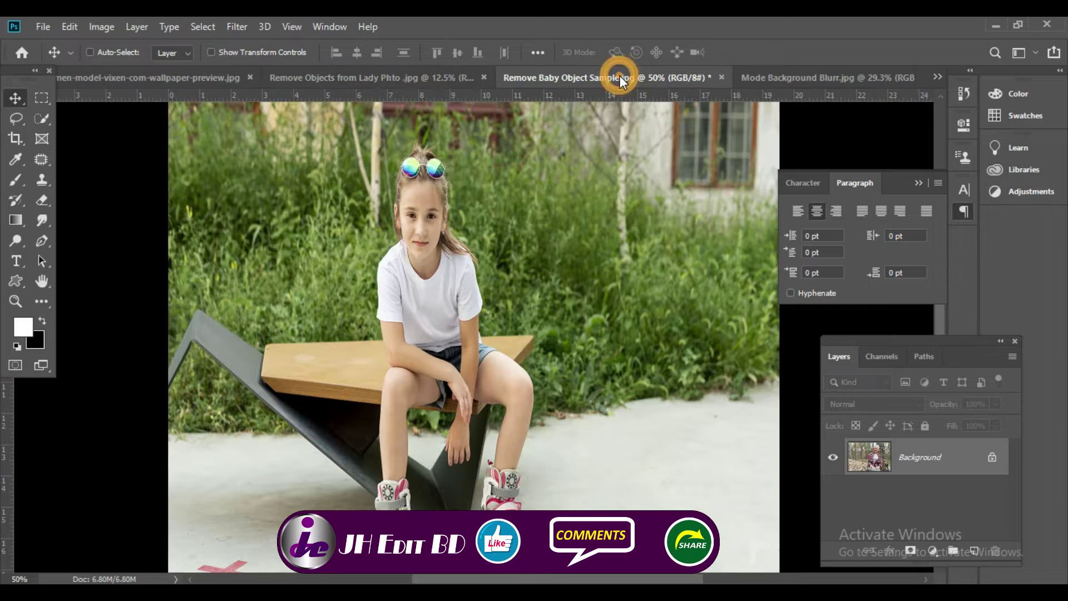
{"action": "left_click", "coordinate": [802, 78]}
{"action": "left_click", "coordinate": [579, 78]}
{"action": "left_click", "coordinate": [393, 78]}
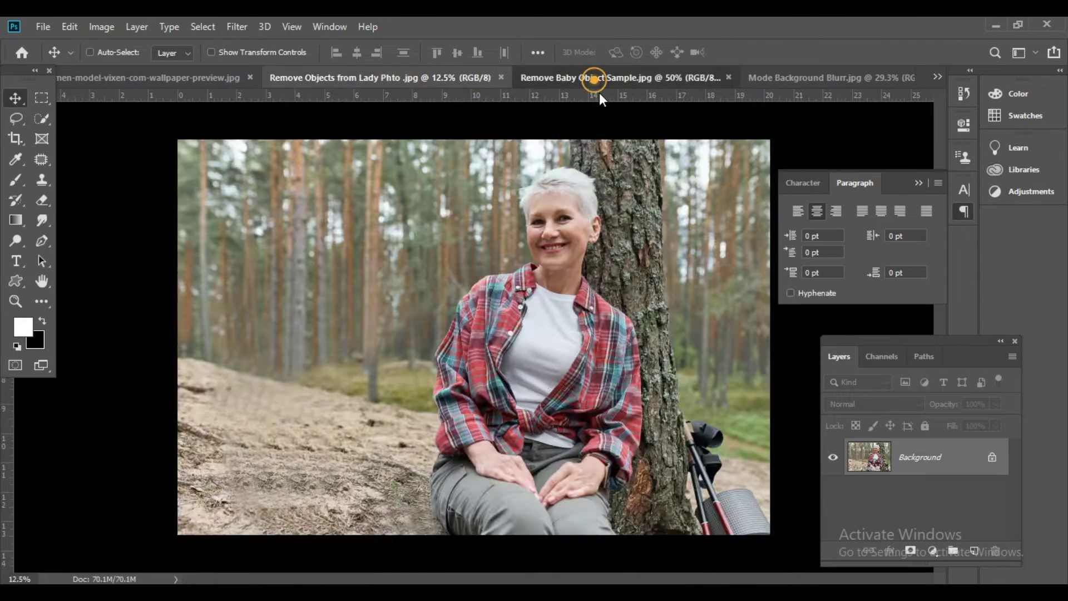
{"action": "left_click", "coordinate": [599, 79]}
{"action": "scroll", "coordinate": [492, 286], "scroll_direction": "down", "scroll_amount": 1}
{"action": "scroll", "coordinate": [493, 286], "scroll_direction": "down", "scroll_amount": 1}
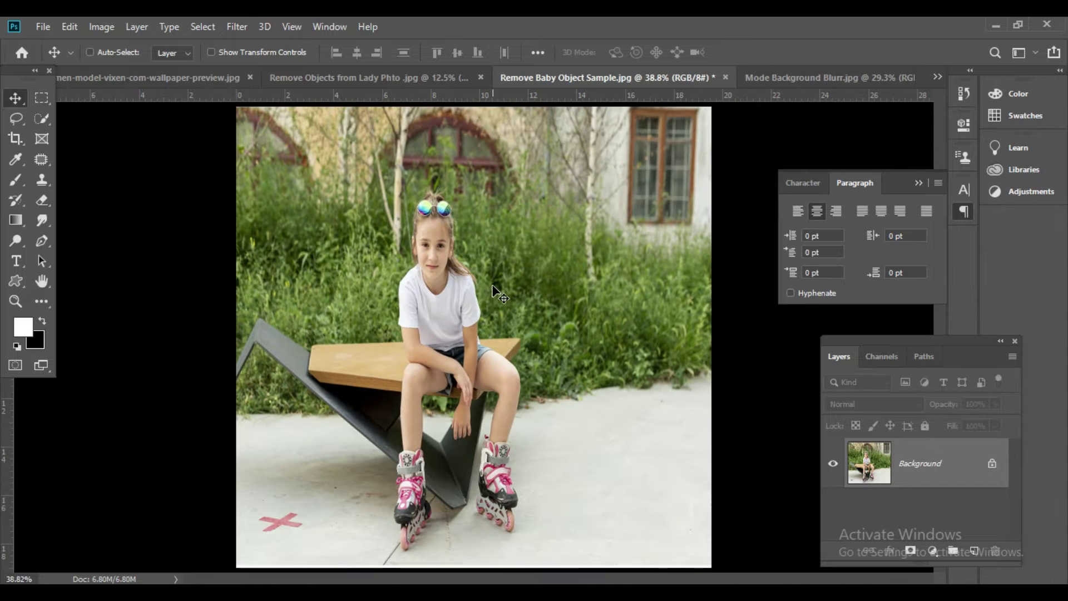
{"action": "scroll", "coordinate": [543, 371], "scroll_direction": "up", "scroll_amount": 1}
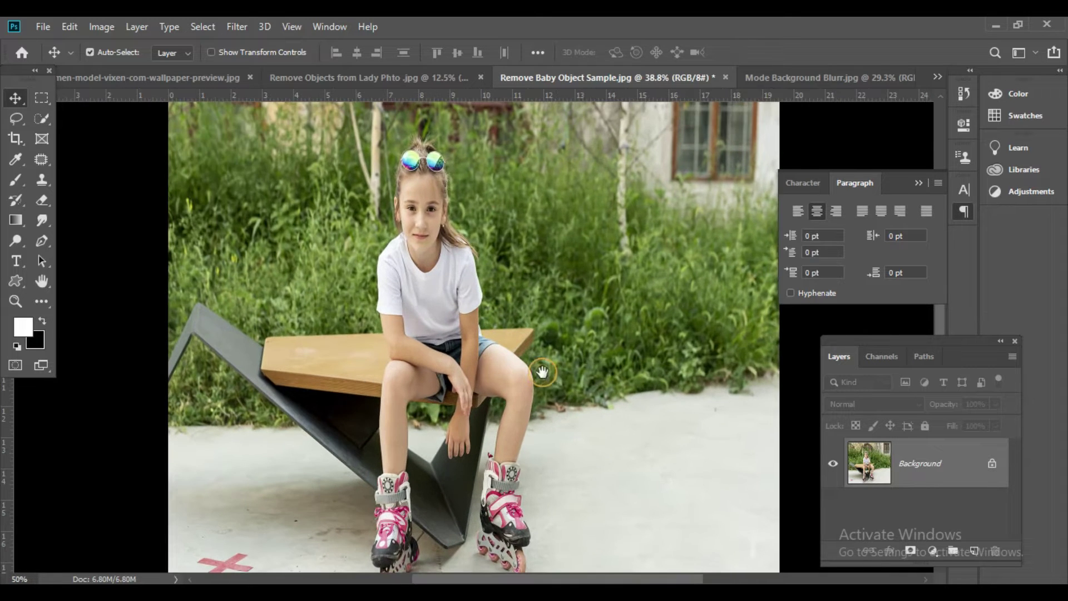
{"action": "scroll", "coordinate": [542, 369], "scroll_direction": "down", "scroll_amount": 1}
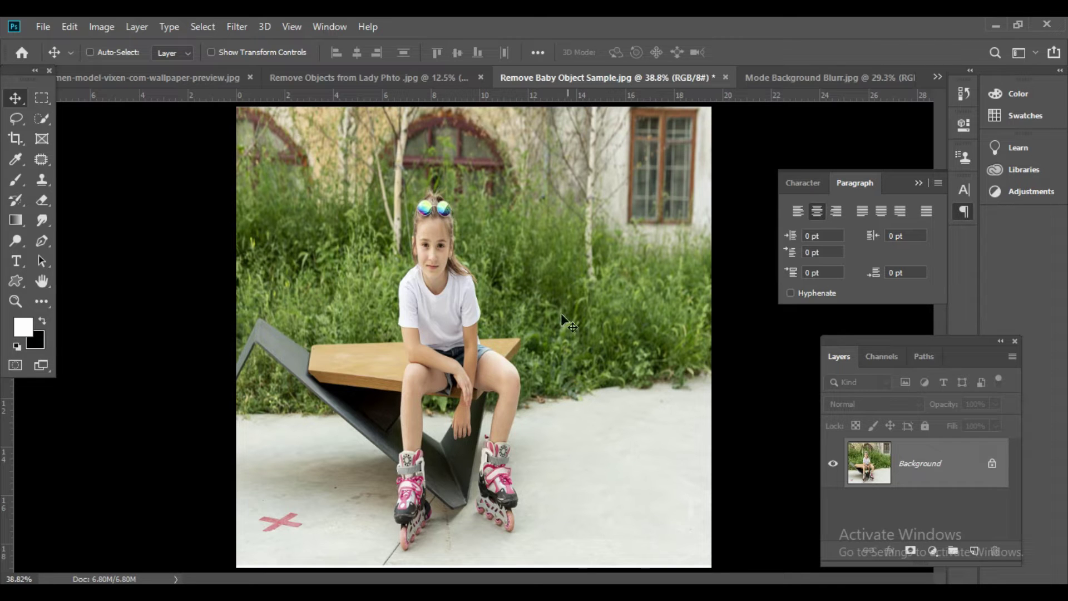
Step: Unlock the girl photo's Background as Layer 0 and duplicate it as Layer 0 copy
{"action": "left_click", "coordinate": [992, 466]}
{"action": "key", "text": "ctrl+j"}
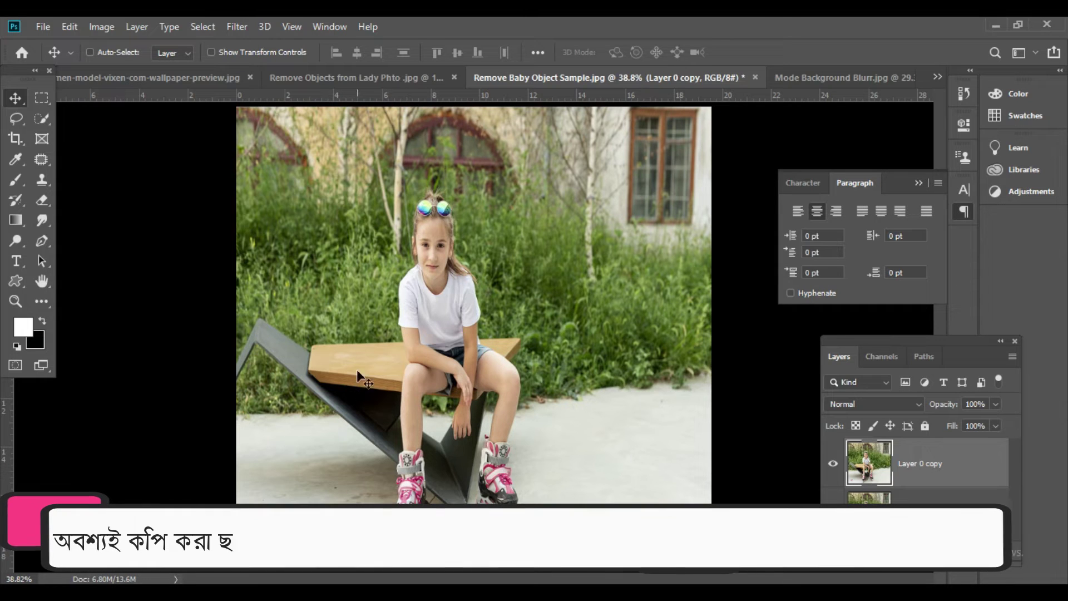
Step: Select the girl via Quick Selection's Select Subject, then zoom in on her skates
{"action": "left_click", "coordinate": [39, 114]}
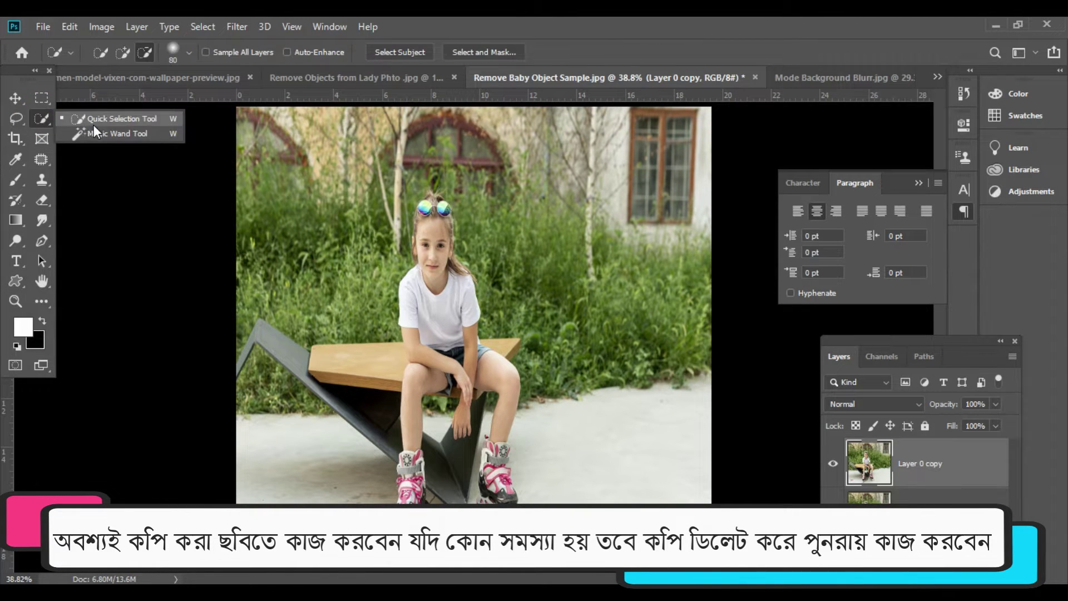
{"action": "left_click", "coordinate": [93, 125]}
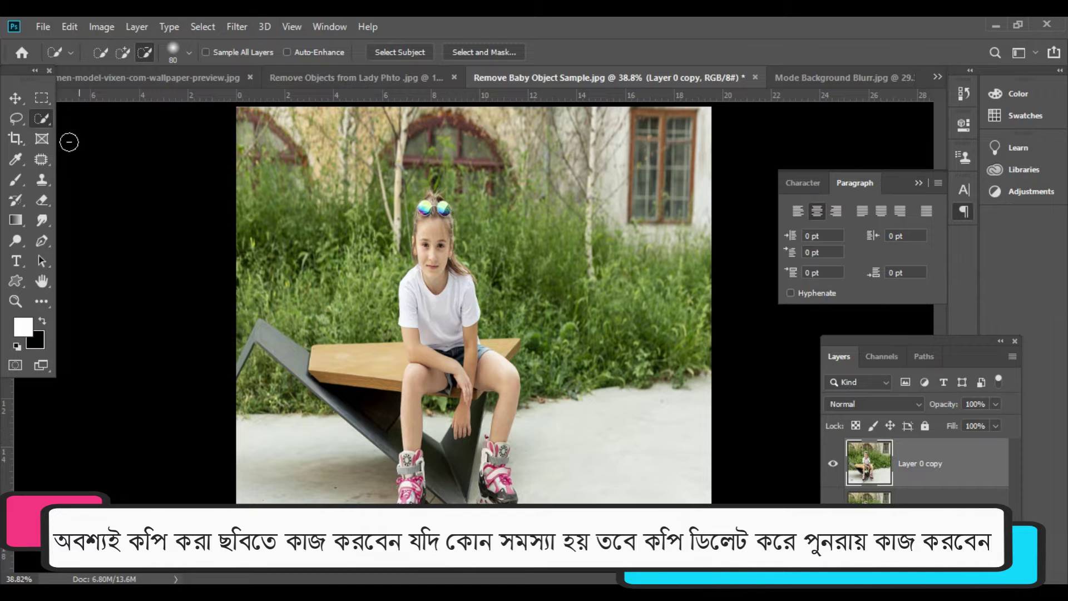
{"action": "left_click", "coordinate": [407, 52]}
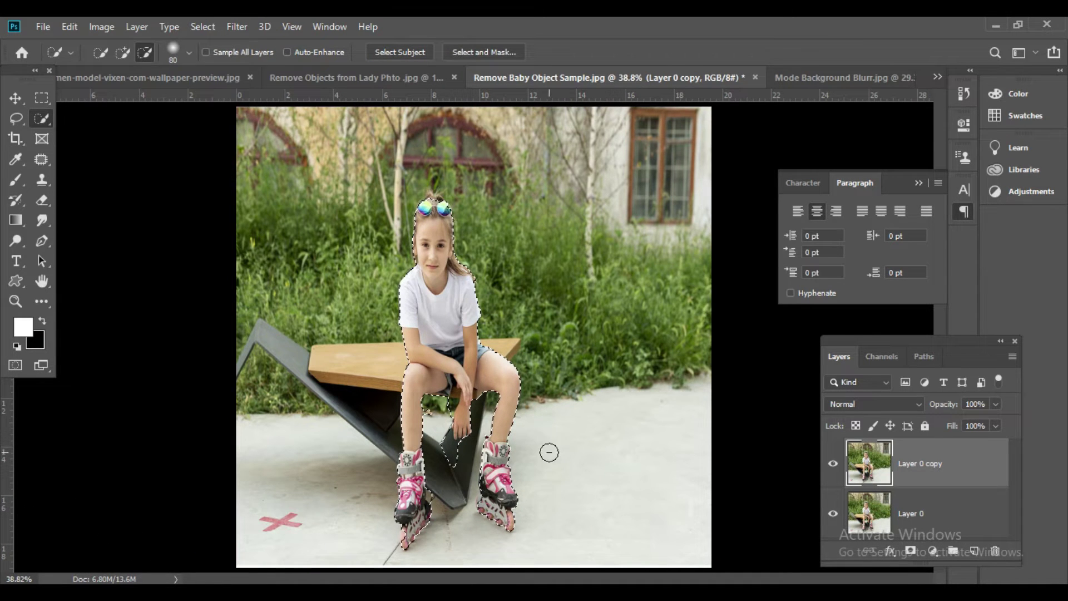
{"action": "scroll", "coordinate": [467, 459], "scroll_direction": "up", "scroll_amount": 3}
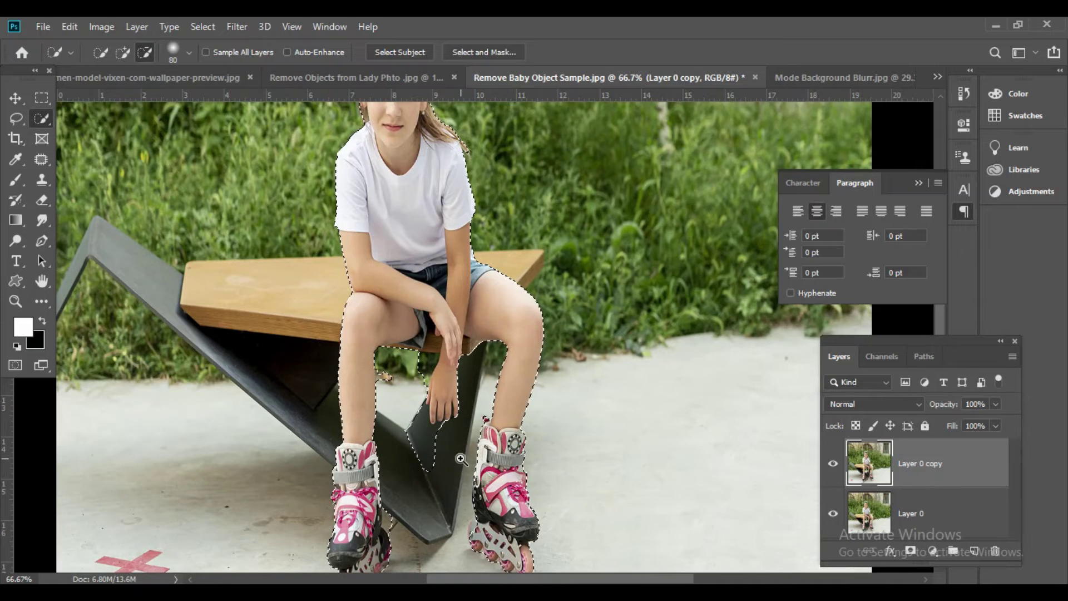
{"action": "left_click", "coordinate": [461, 459]}
{"action": "left_click_drag", "start_coordinate": [419, 506], "coordinate": [469, 434]}
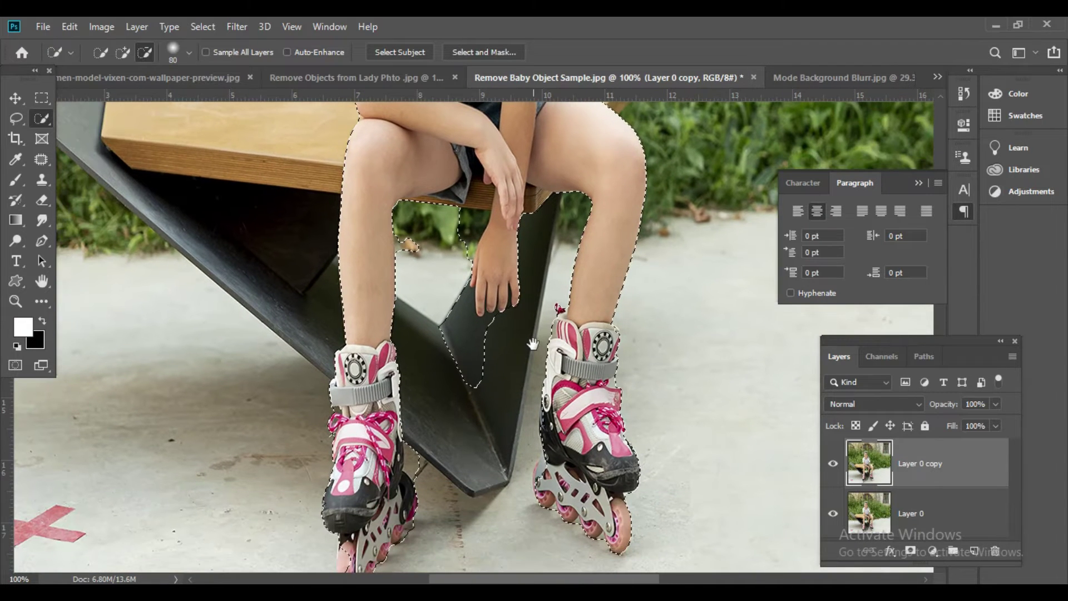
Step: Lasso-subtract the bench and background area below the girl's hand from the selection
{"action": "key", "text": "l"}
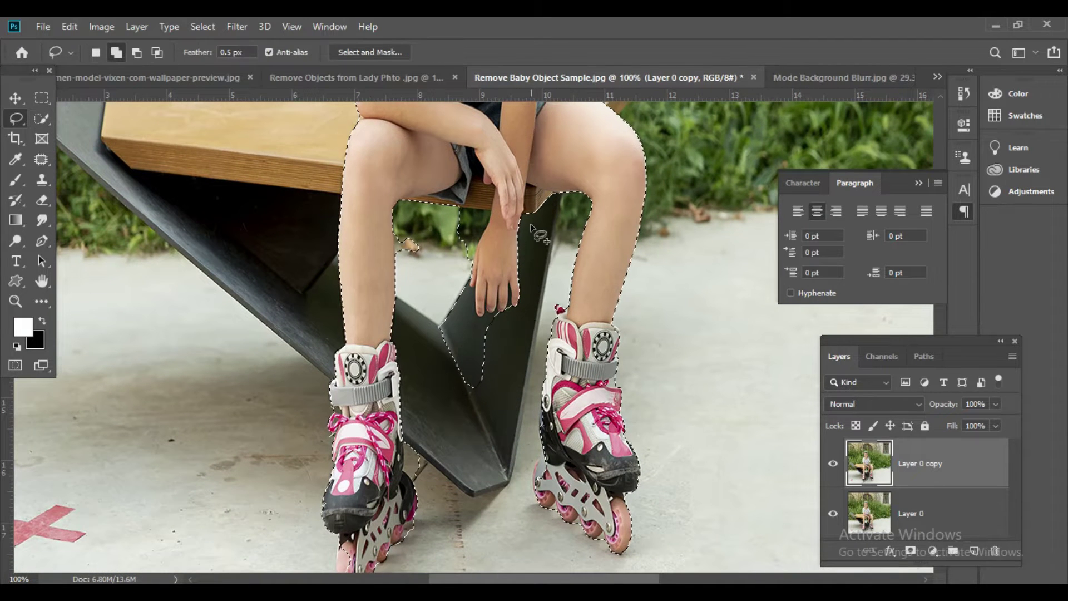
{"action": "mouse_move", "coordinate": [503, 309]}
{"action": "left_mouse_down"}
{"action": "mouse_move", "coordinate": [485, 317]}
{"action": "mouse_move", "coordinate": [478, 298]}
{"action": "mouse_move", "coordinate": [483, 321]}
{"action": "mouse_move", "coordinate": [497, 315]}
{"action": "left_mouse_up"}
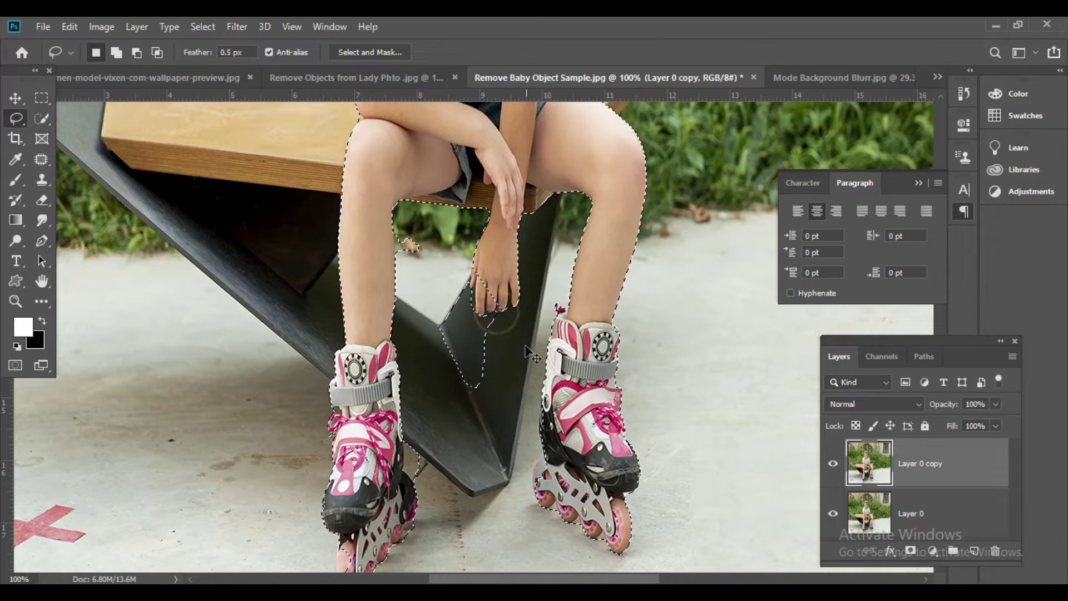
{"action": "left_click_drag", "start_coordinate": [495, 314], "coordinate": [476, 306]}
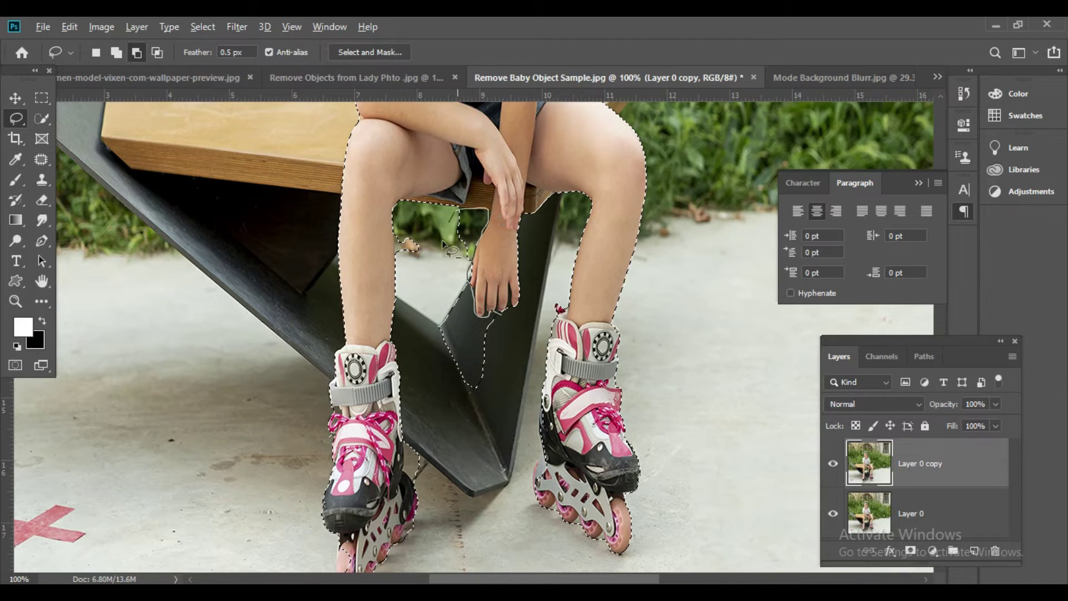
{"action": "left_click_drag", "start_coordinate": [473, 213], "coordinate": [475, 428]}
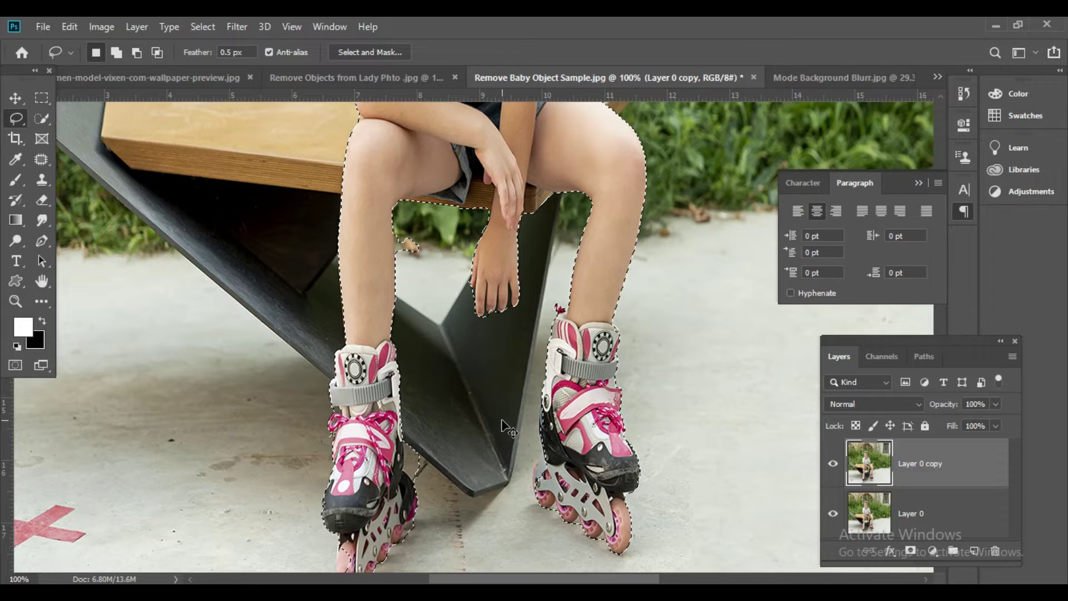
Step: Subtract the stray patch by the left knee, then review the whole selection
{"action": "key", "text": "ctrl+plus"}
{"action": "left_click_drag", "start_coordinate": [385, 362], "coordinate": [356, 312]}
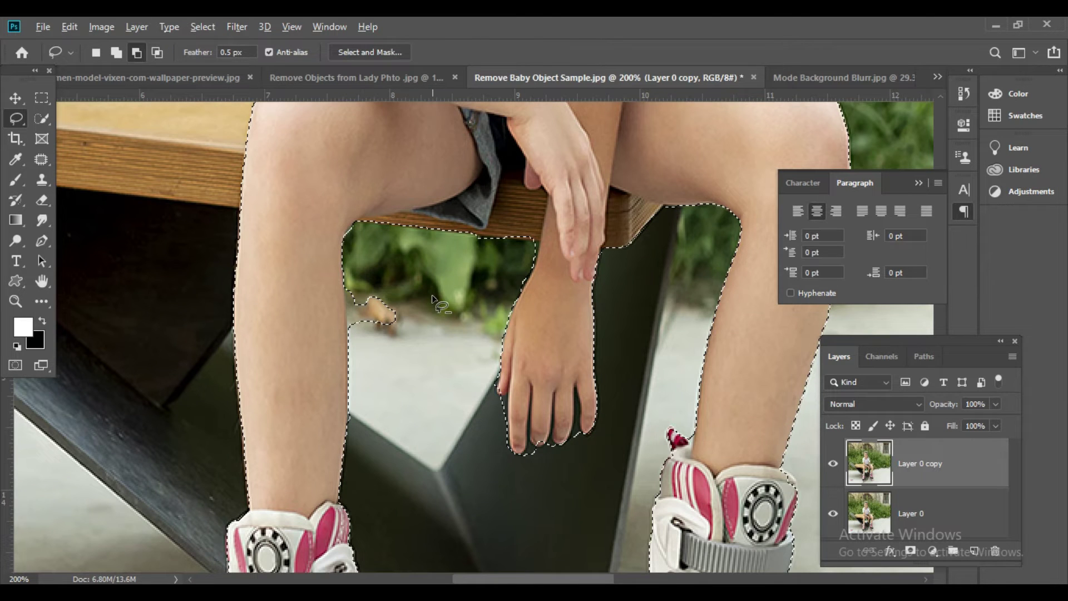
{"action": "key", "text": "ctrl+0"}
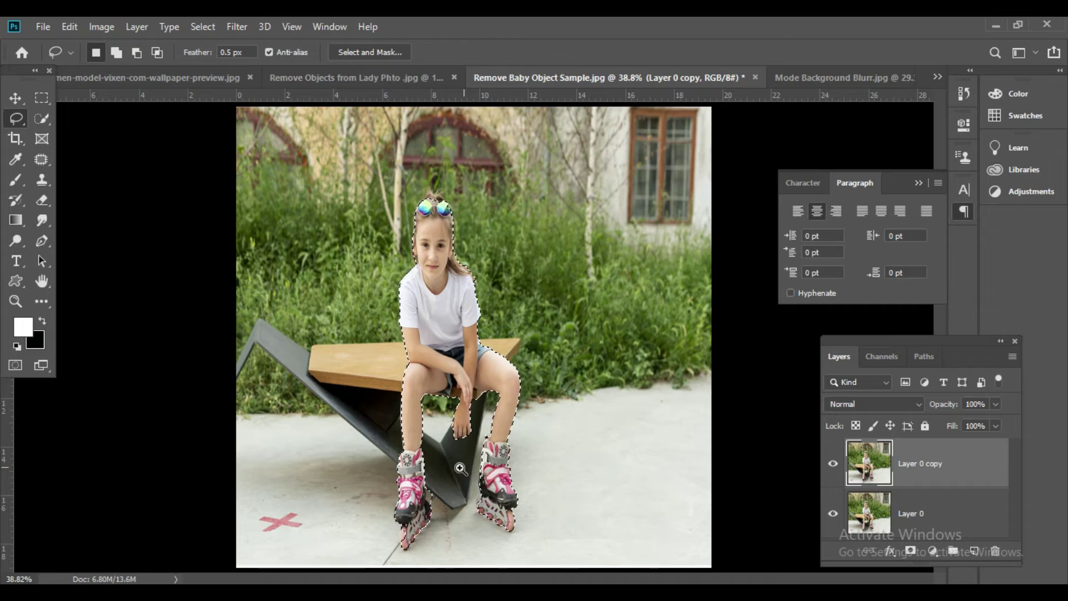
{"action": "scroll", "coordinate": [462, 470], "scroll_direction": "up", "scroll_amount": 1}
{"action": "scroll", "coordinate": [462, 470], "scroll_direction": "up", "scroll_amount": 1}
{"action": "scroll", "coordinate": [414, 490], "scroll_direction": "up", "scroll_amount": 2}
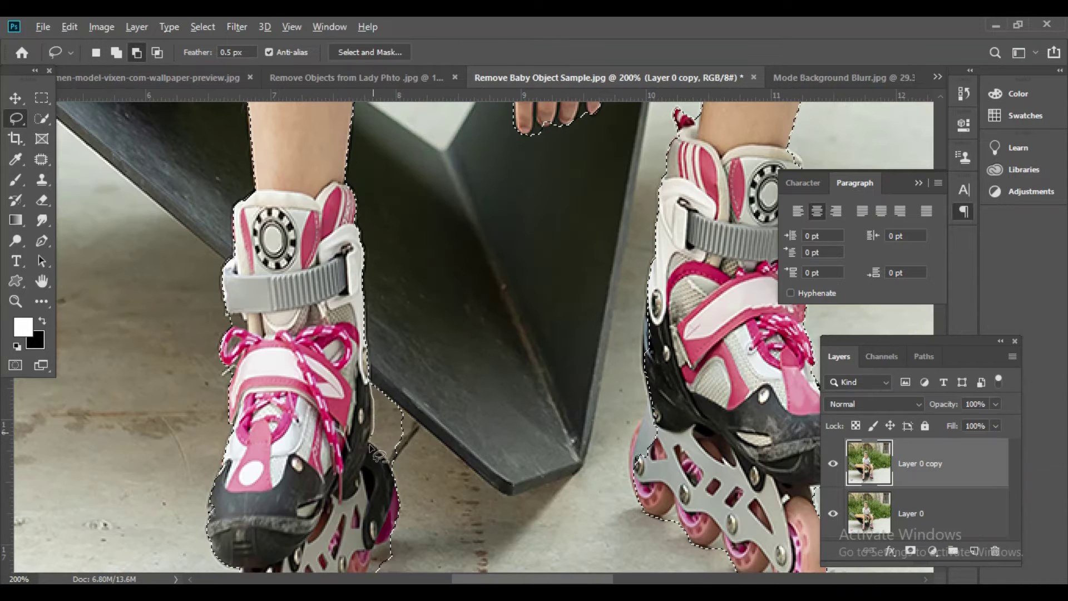
{"action": "key", "text": "ctrl+0"}
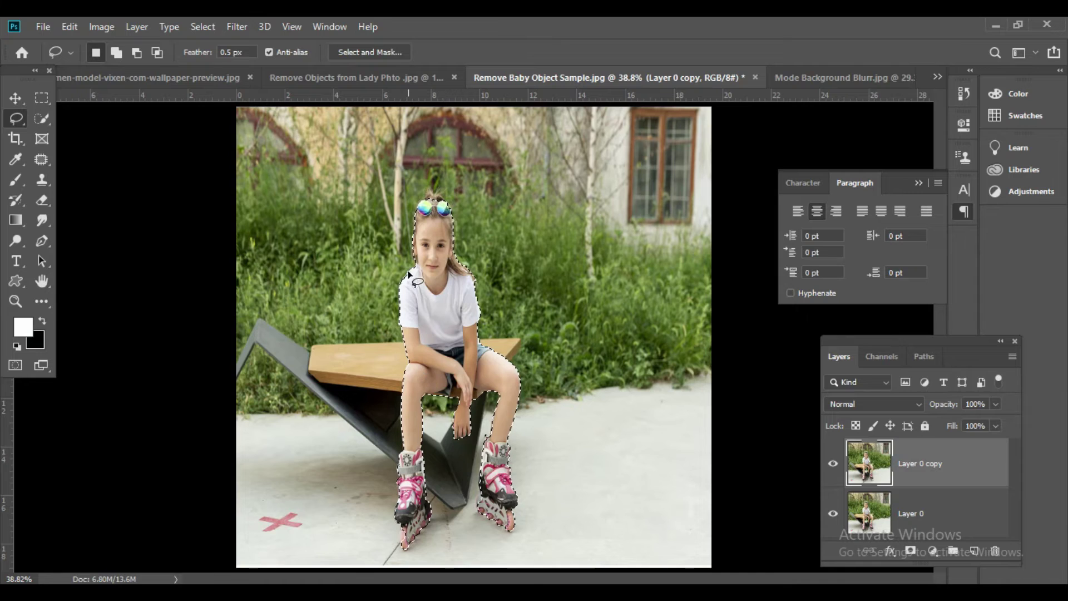
{"action": "scroll", "coordinate": [470, 416], "scroll_direction": "up", "scroll_amount": 3}
{"action": "scroll", "coordinate": [498, 343], "scroll_direction": "up", "scroll_amount": 2}
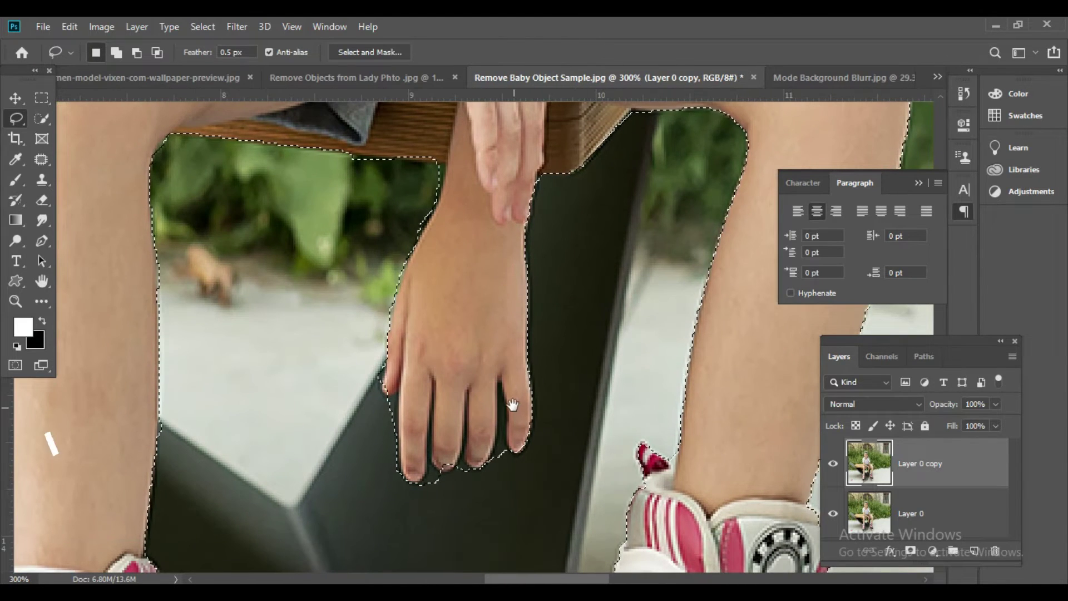
{"action": "key", "text": "ctrl+0"}
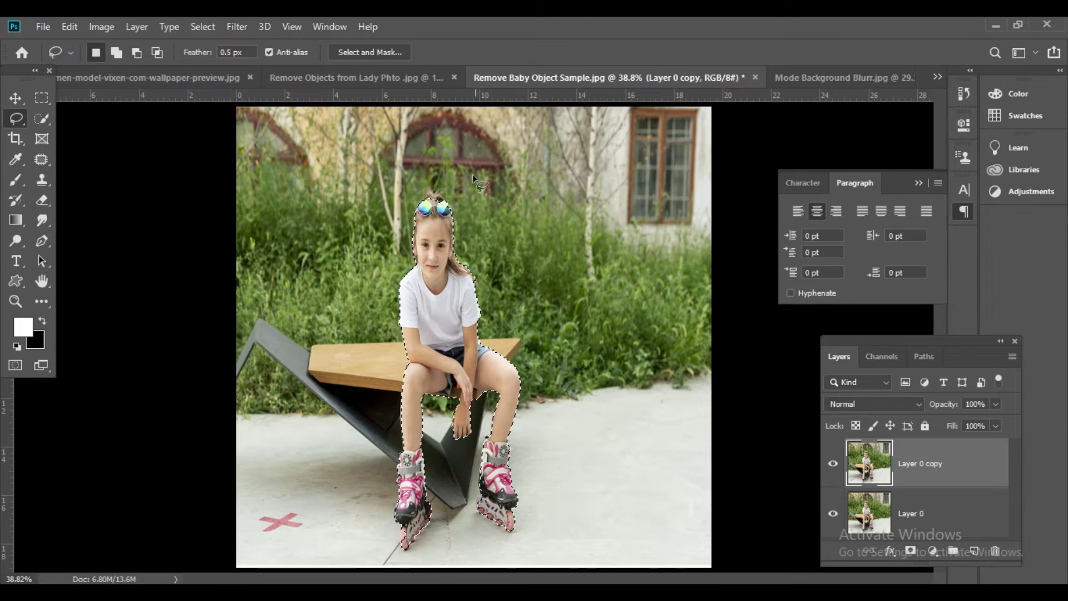
Step: Zoom in on the girl's head and trim stray background from the left hair edge
{"action": "scroll", "coordinate": [428, 245], "scroll_direction": "up", "scroll_amount": 5}
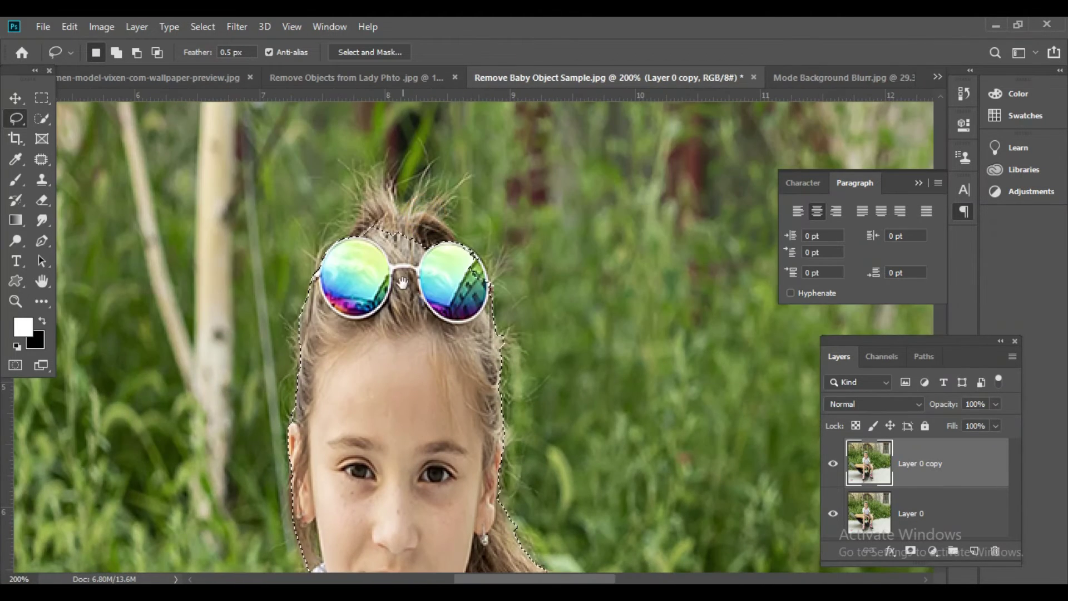
{"action": "scroll", "coordinate": [439, 317], "scroll_direction": "up", "scroll_amount": 1}
{"action": "scroll", "coordinate": [473, 295], "scroll_direction": "up", "scroll_amount": 1}
{"action": "scroll", "coordinate": [509, 270], "scroll_direction": "up", "scroll_amount": 1}
{"action": "left_click_drag", "start_coordinate": [508, 269], "coordinate": [570, 200]}
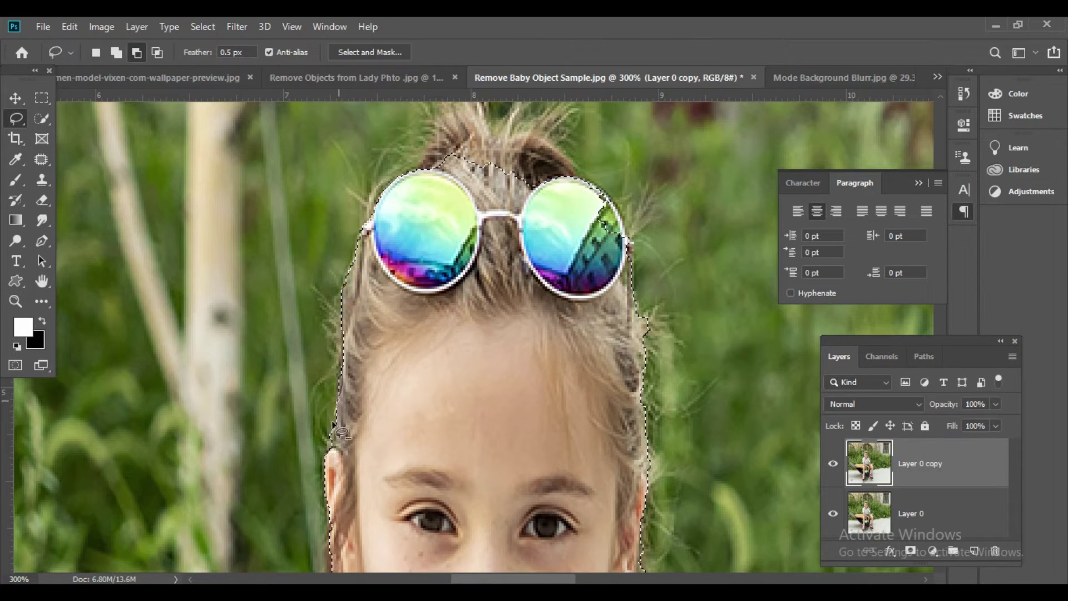
{"action": "left_click_drag", "start_coordinate": [340, 349], "coordinate": [344, 333]}
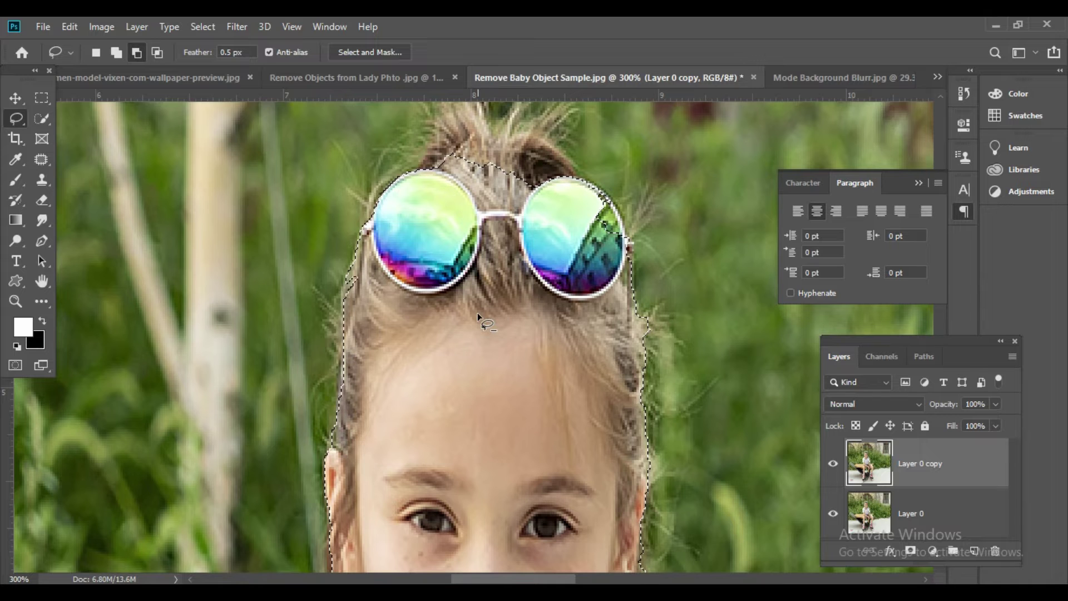
Step: Add the sunglasses and hair on top of her head to the selection
{"action": "left_click_drag", "start_coordinate": [662, 181], "coordinate": [588, 298]}
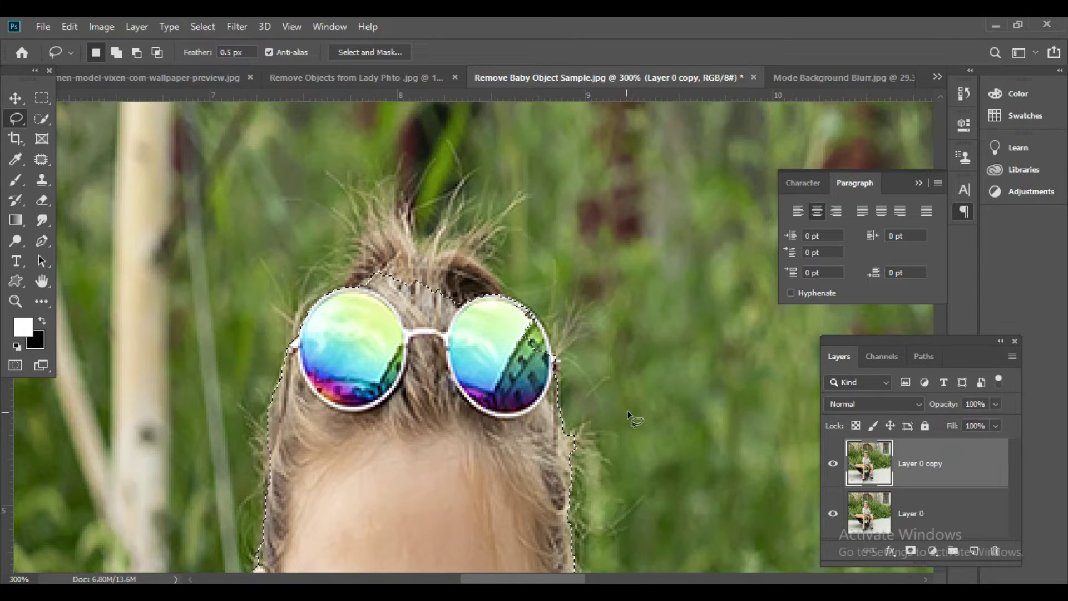
{"action": "key", "text": "alt"}
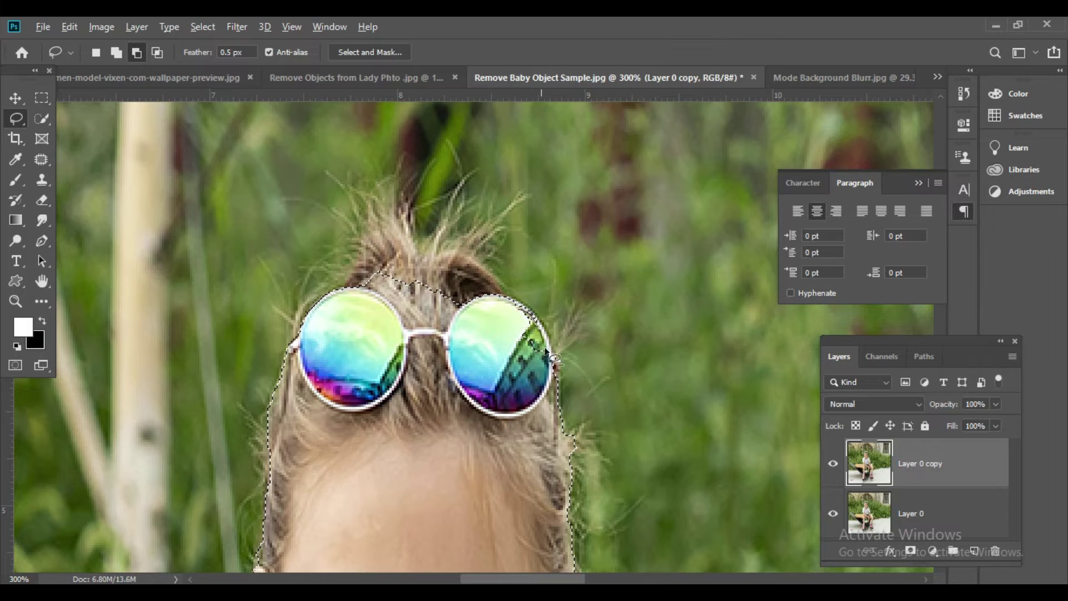
{"action": "key", "text": "shift"}
{"action": "left_click_drag", "start_coordinate": [456, 304], "coordinate": [476, 299]}
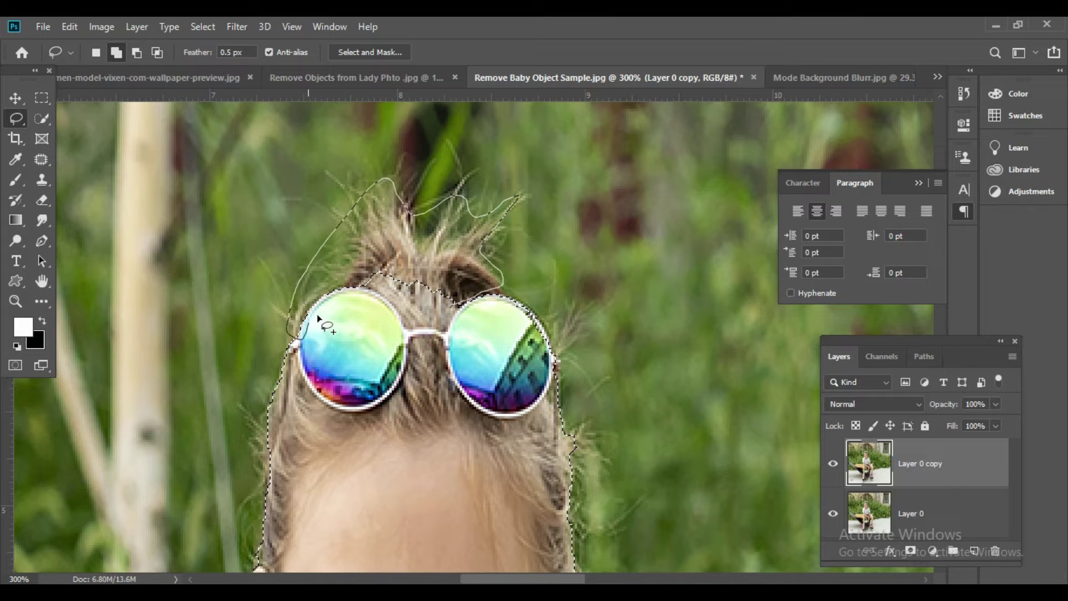
{"action": "left_click_drag", "start_coordinate": [318, 318], "coordinate": [317, 326]}
Step: Feather the girl's selection by 0.5 pixels and invert it to select the background
{"action": "key", "text": "ctrl+0"}
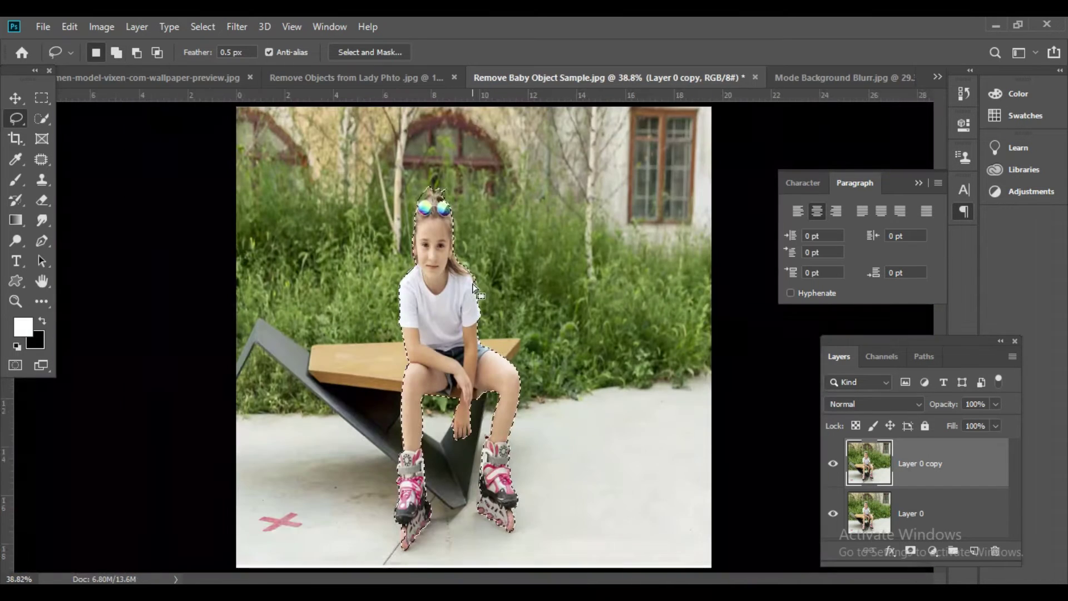
{"action": "key", "text": "shift+F6"}
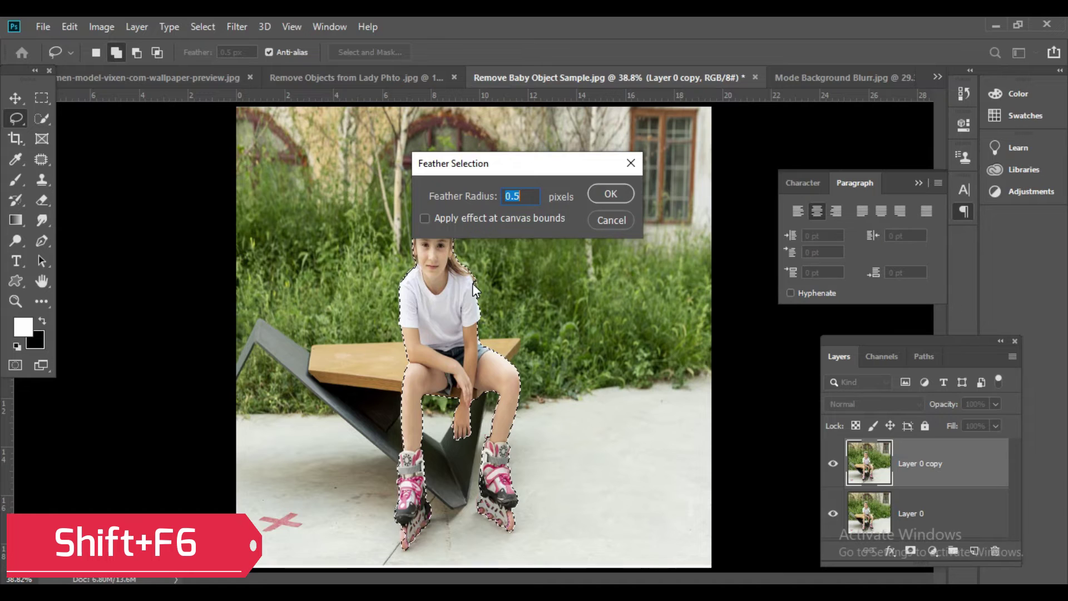
{"action": "key", "text": "Return"}
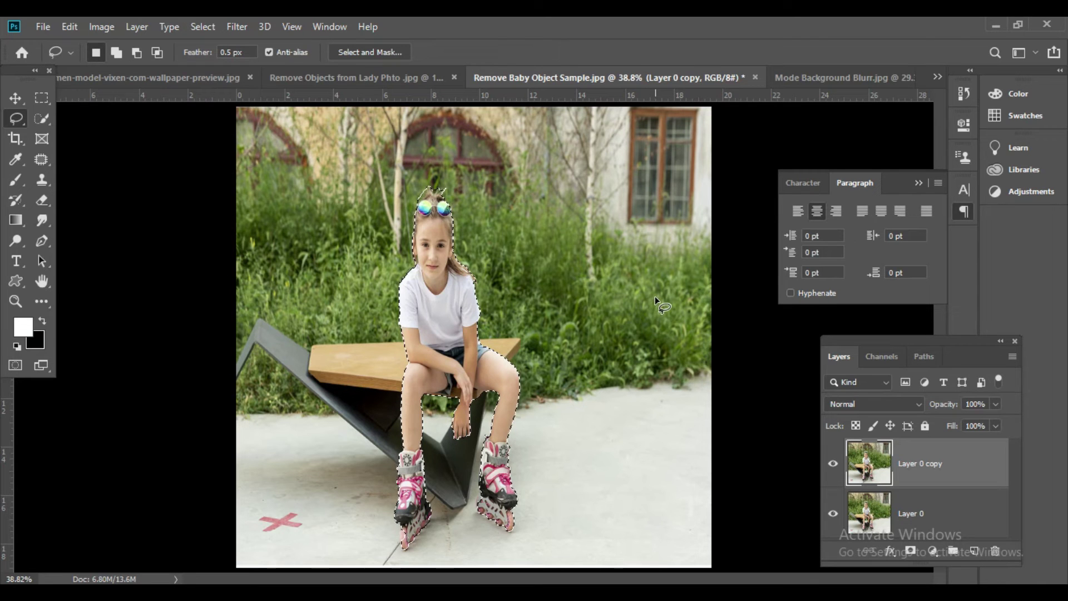
{"action": "key", "text": "ctrl+shift+i"}
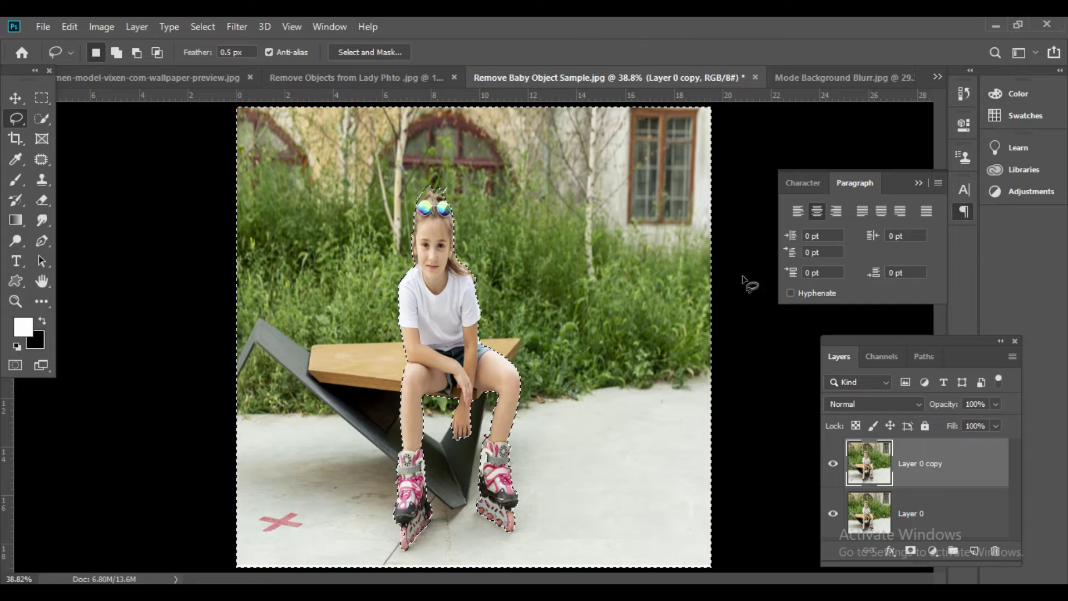
Step: Apply a Gaussian Blur with a 7.4-pixel radius to the selected background
{"action": "left_click", "coordinate": [237, 26]}
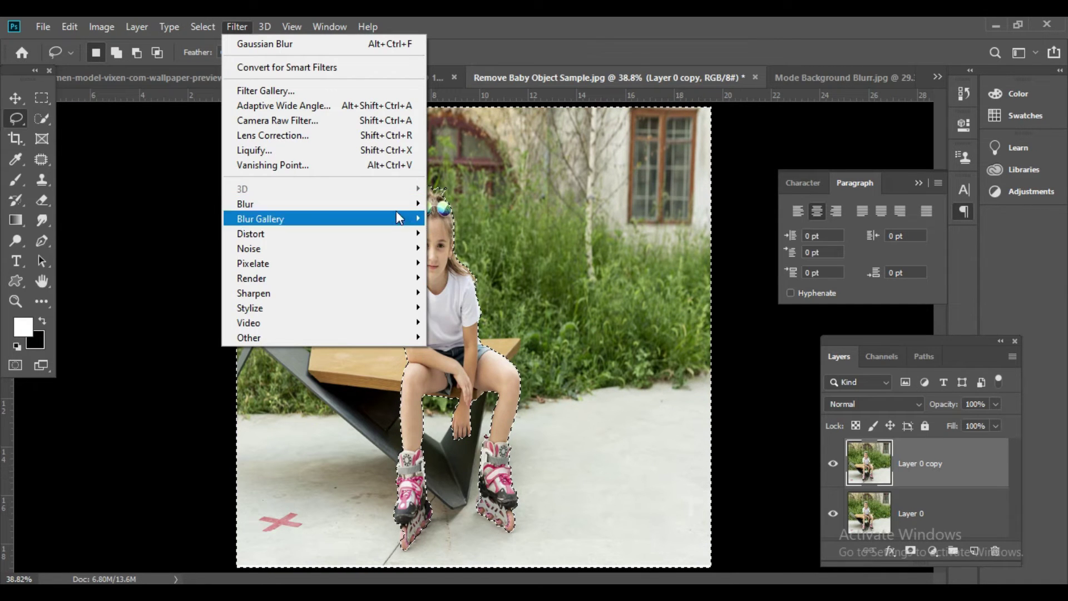
{"action": "mouse_move", "coordinate": [246, 203]}
{"action": "left_click", "coordinate": [468, 262]}
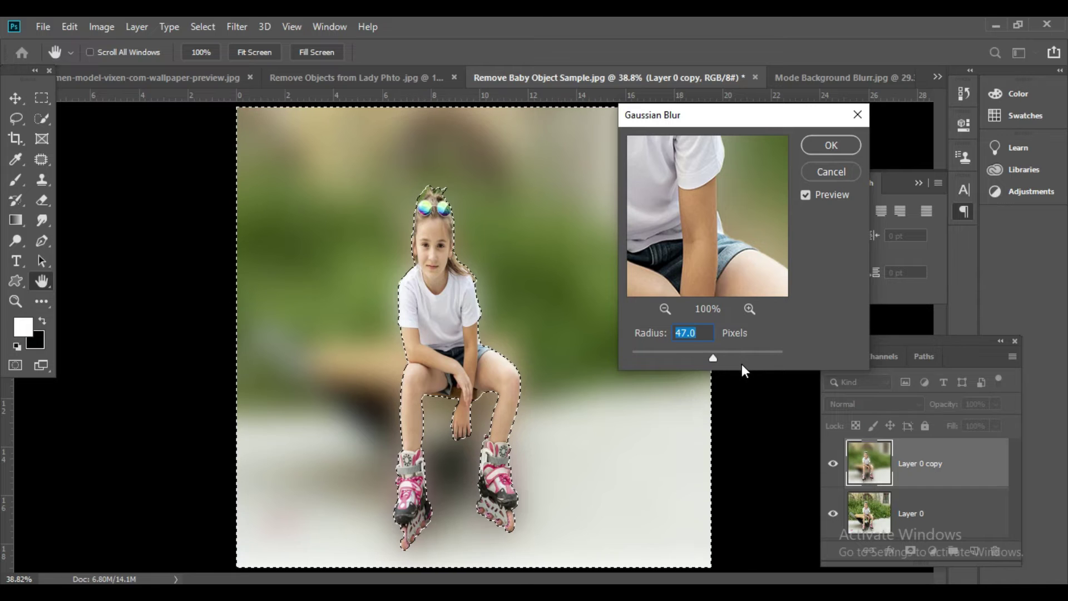
{"action": "left_click_drag", "start_coordinate": [712, 358], "coordinate": [663, 356]}
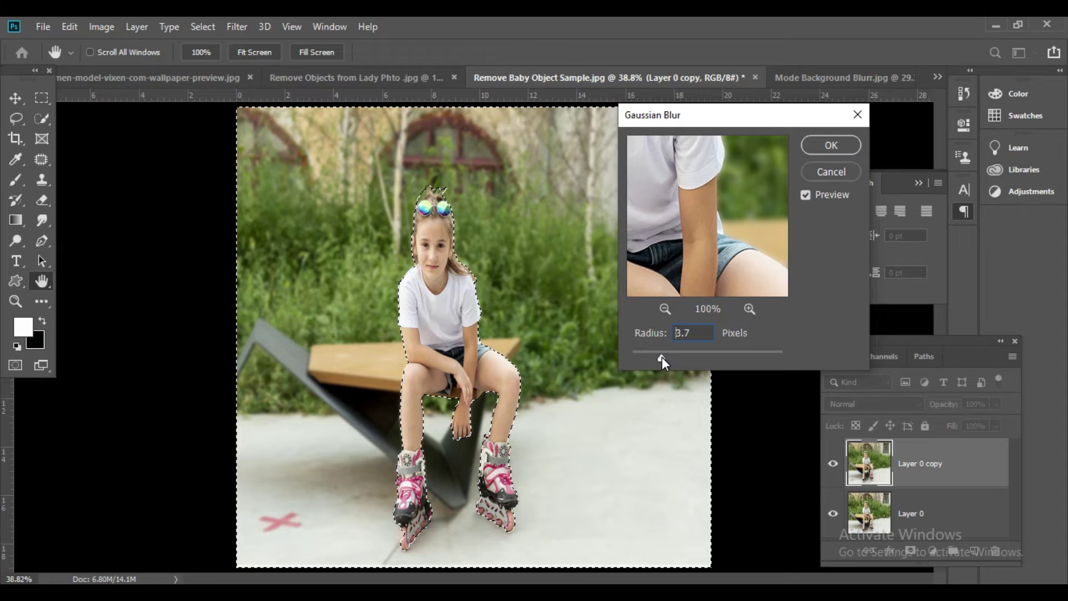
{"action": "mouse_move", "coordinate": [663, 356]}
{"action": "left_mouse_down"}
{"action": "mouse_move", "coordinate": [637, 358]}
{"action": "mouse_move", "coordinate": [692, 363]}
{"action": "mouse_move", "coordinate": [676, 363]}
{"action": "left_mouse_up"}
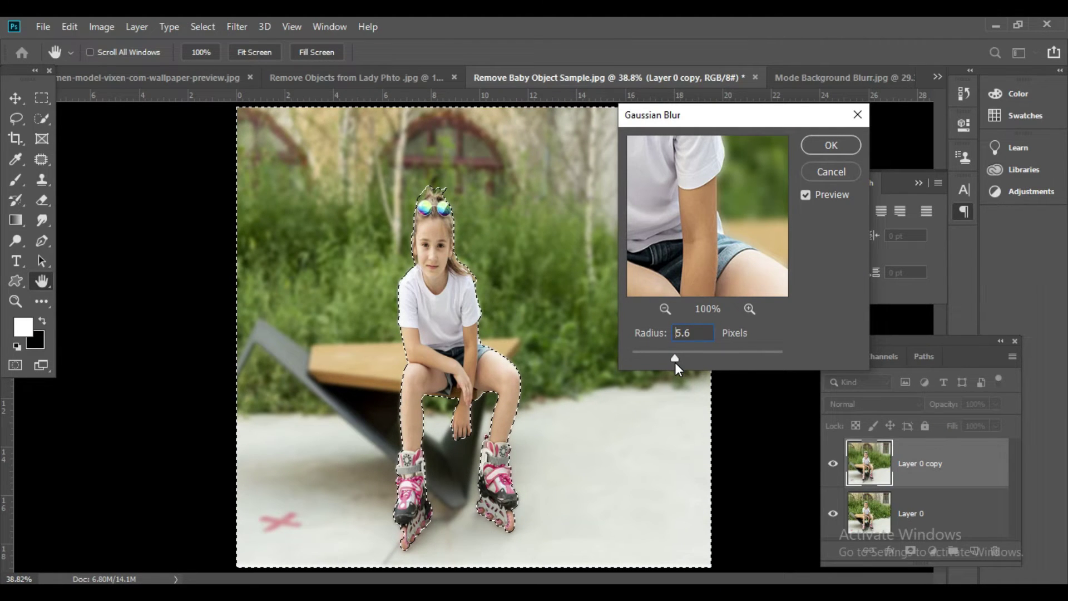
{"action": "mouse_move", "coordinate": [666, 359]}
{"action": "left_mouse_down"}
{"action": "mouse_move", "coordinate": [641, 356]}
{"action": "mouse_move", "coordinate": [683, 360]}
{"action": "left_mouse_up"}
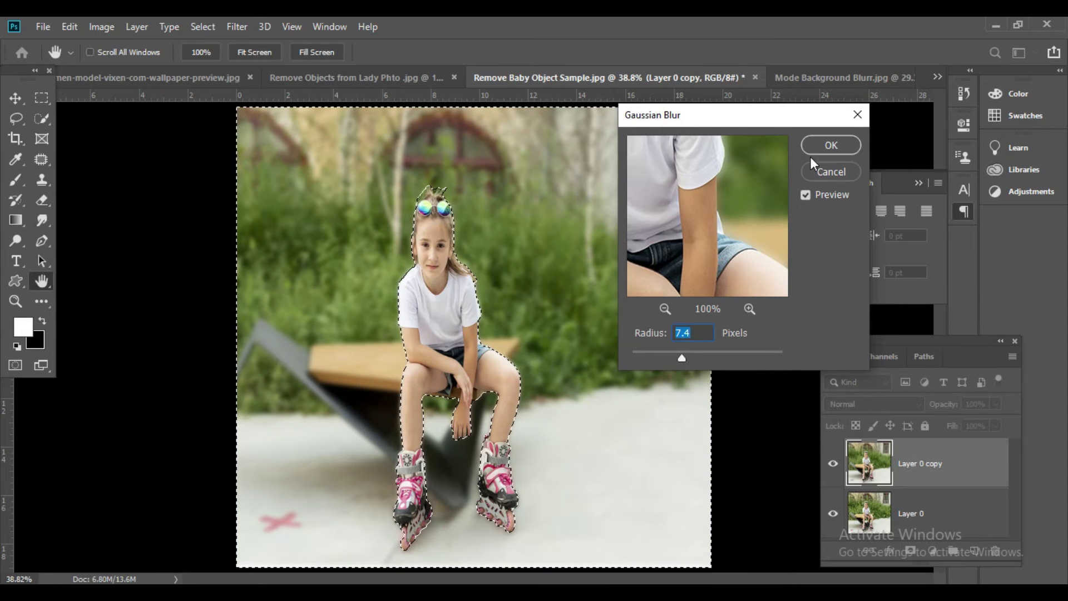
{"action": "left_click", "coordinate": [822, 147]}
Step: Compare the blurred layer with the original, clear the selection, and inspect the girl's edges
{"action": "left_click", "coordinate": [832, 464]}
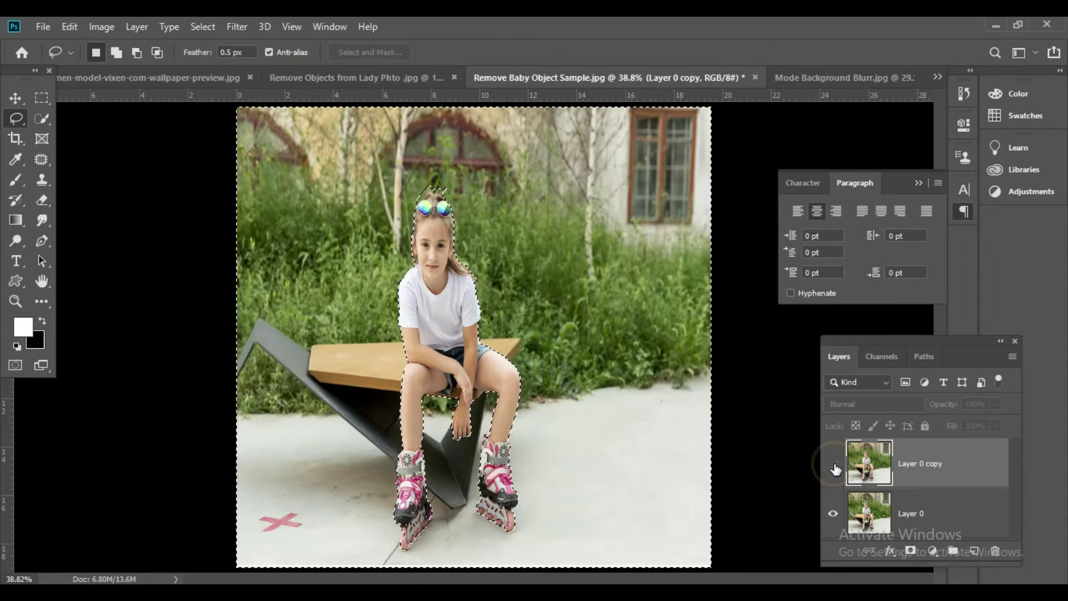
{"action": "left_click", "coordinate": [833, 464]}
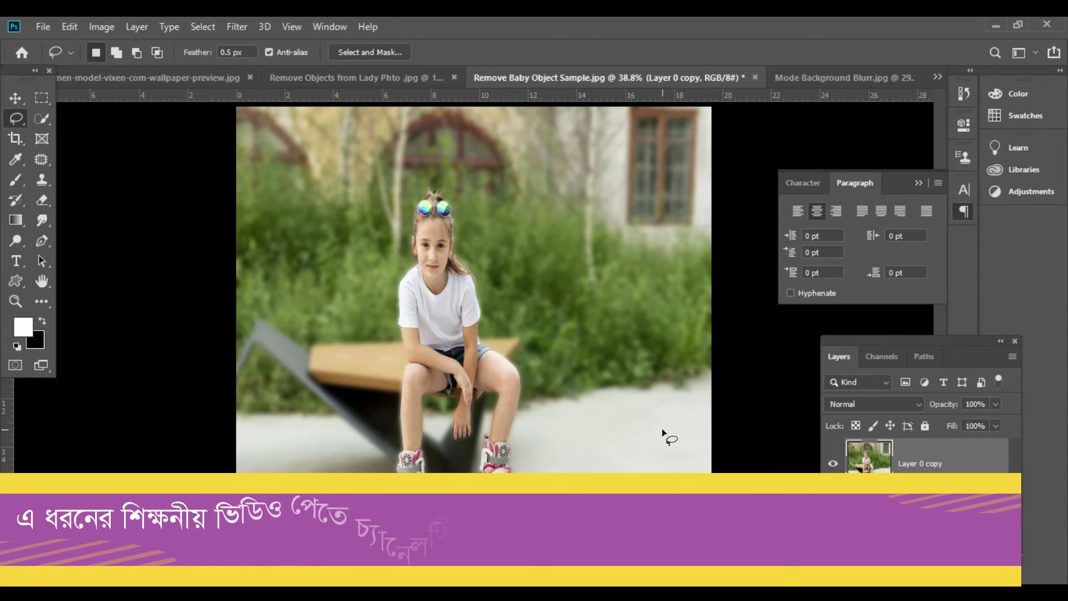
{"action": "key", "text": "ctrl+d"}
{"action": "left_click", "coordinate": [504, 458]}
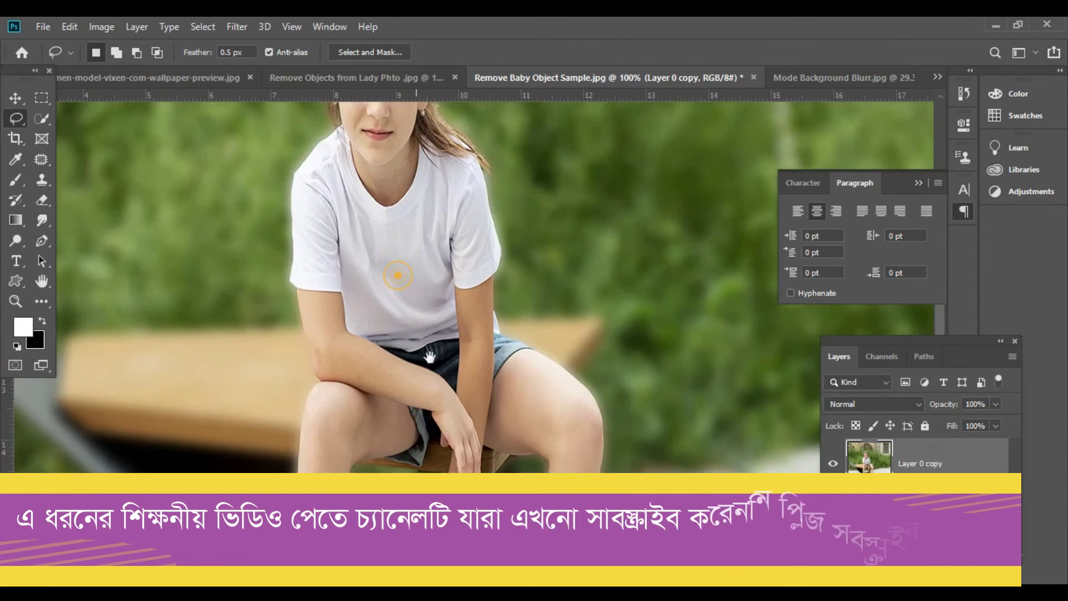
{"action": "left_click_drag", "start_coordinate": [429, 207], "coordinate": [428, 374]}
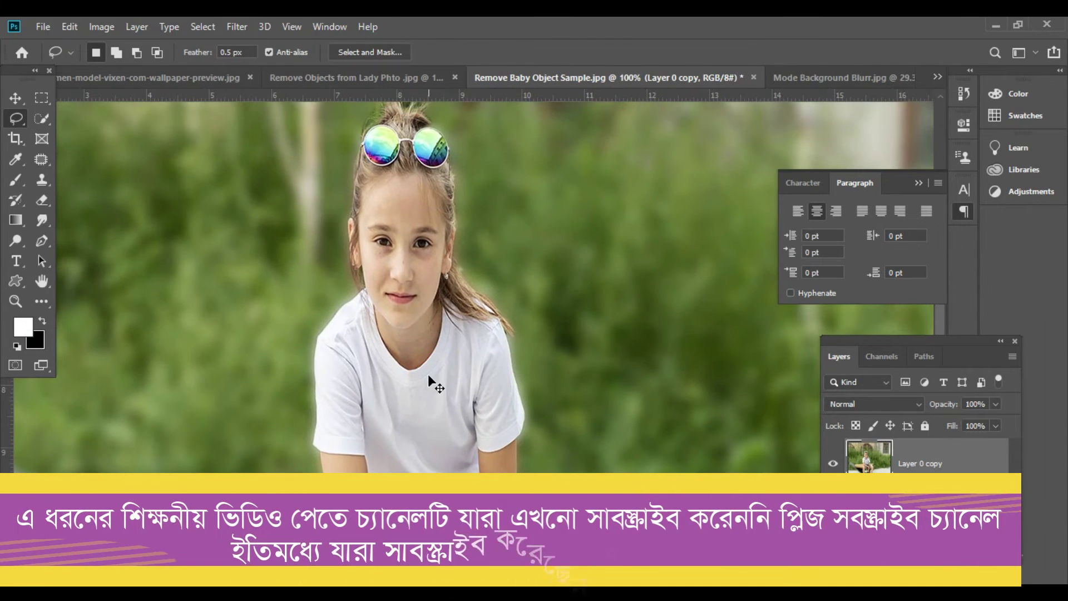
Step: Delete the original Layer 0, keeping only the blurred Layer 0 copy
{"action": "key", "text": "ctrl+0"}
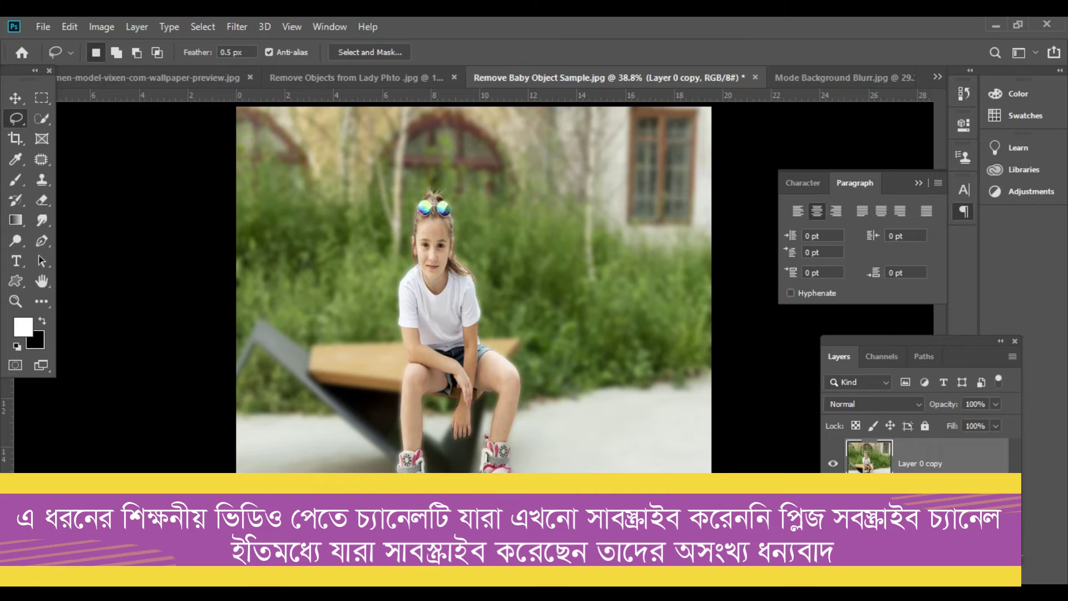
{"action": "left_click", "coordinate": [975, 520]}
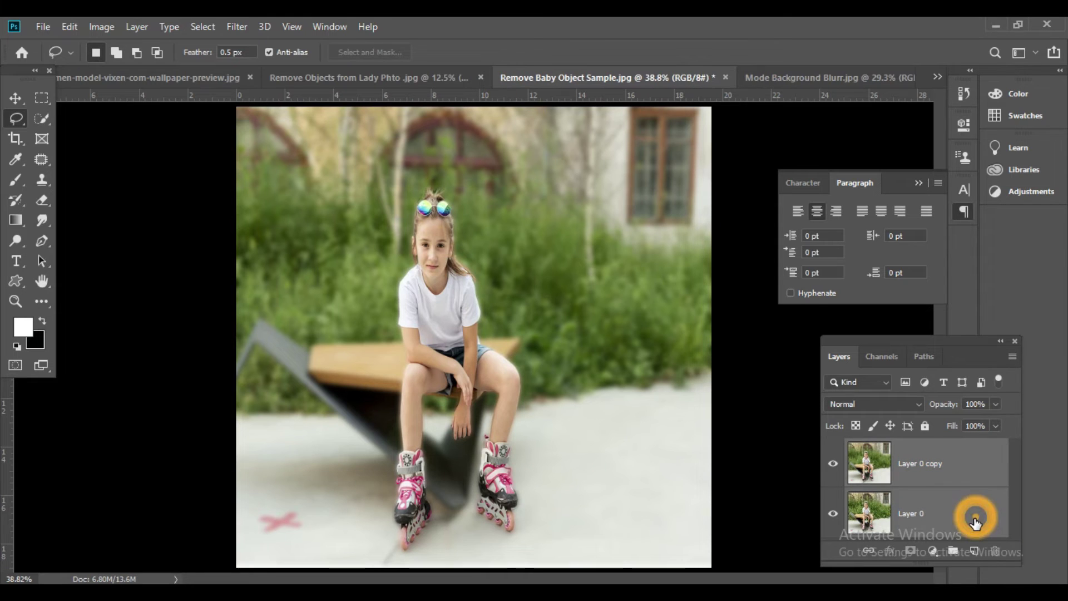
{"action": "key", "text": "Delete"}
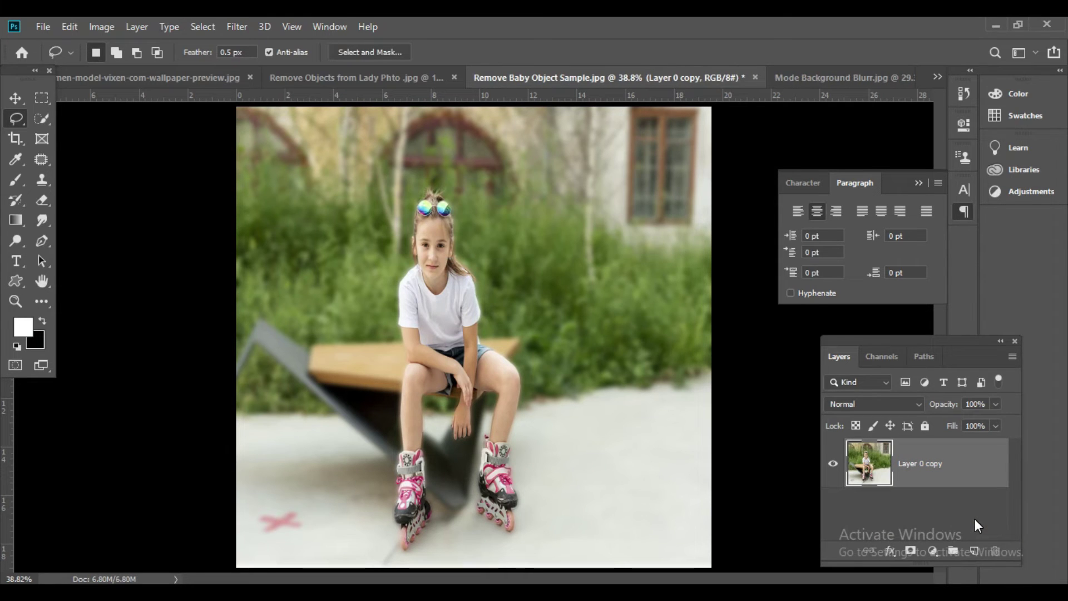
Step: Bring up the forest photo of the woman and begin a lasso selection around the tree trunk
{"action": "left_click", "coordinate": [345, 79]}
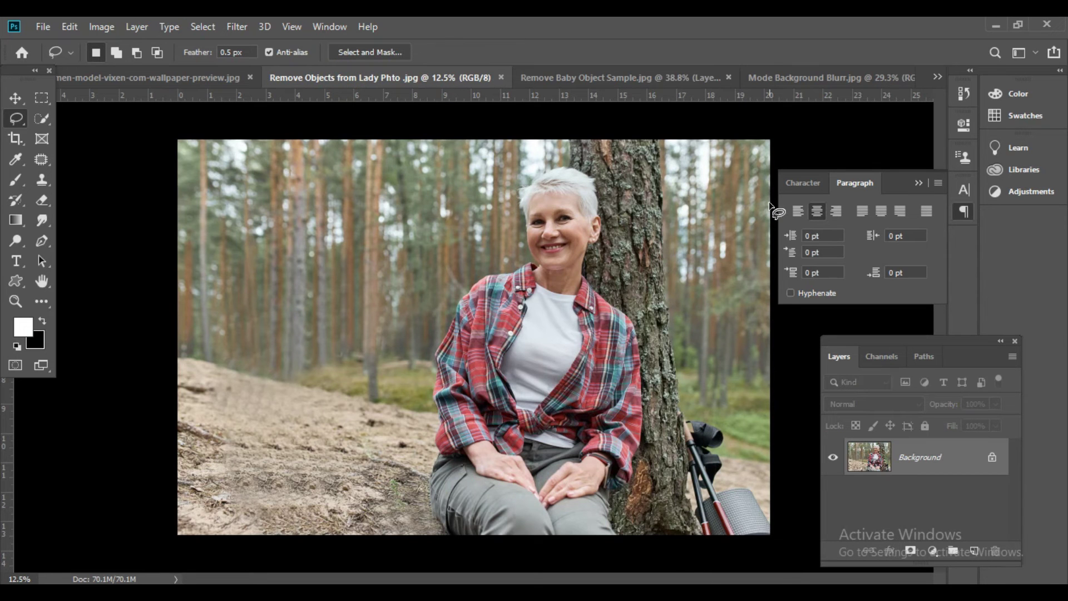
{"action": "key", "text": "ctrl+plus"}
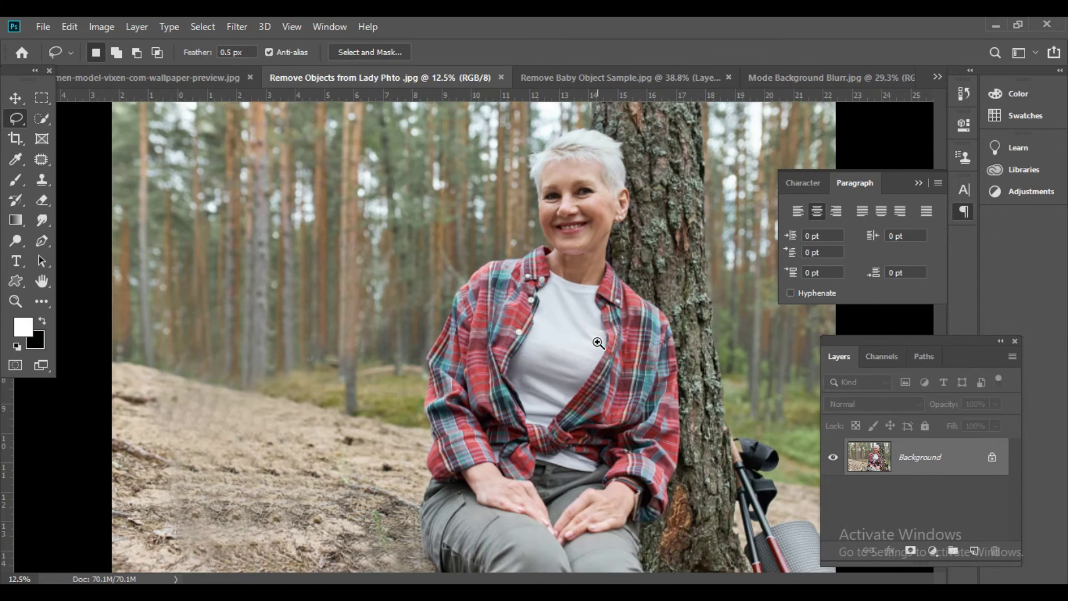
{"action": "key", "text": "ctrl+minus"}
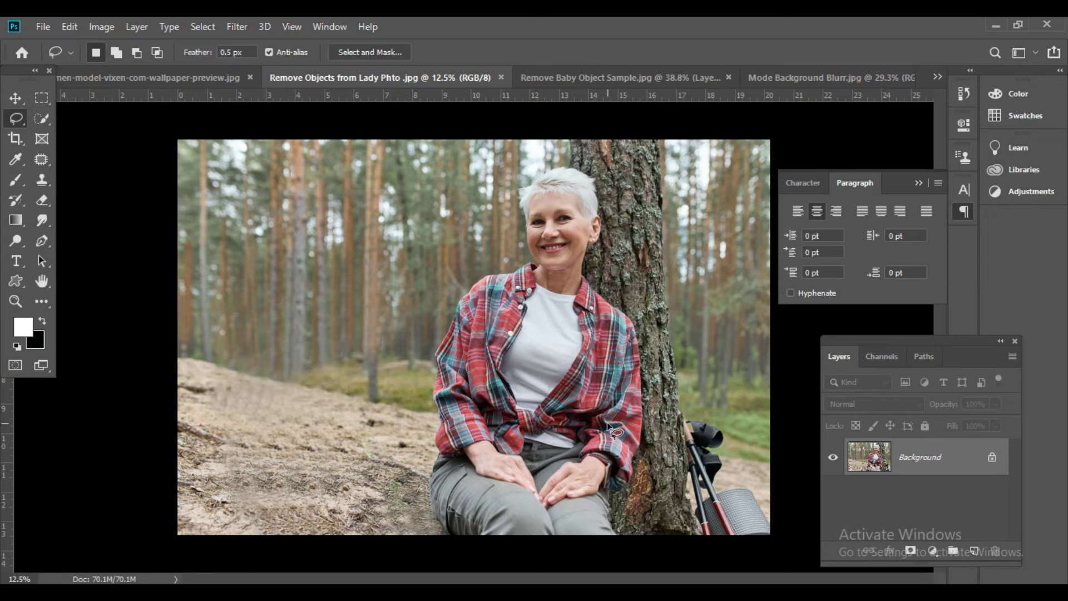
{"action": "left_click", "coordinate": [618, 535]}
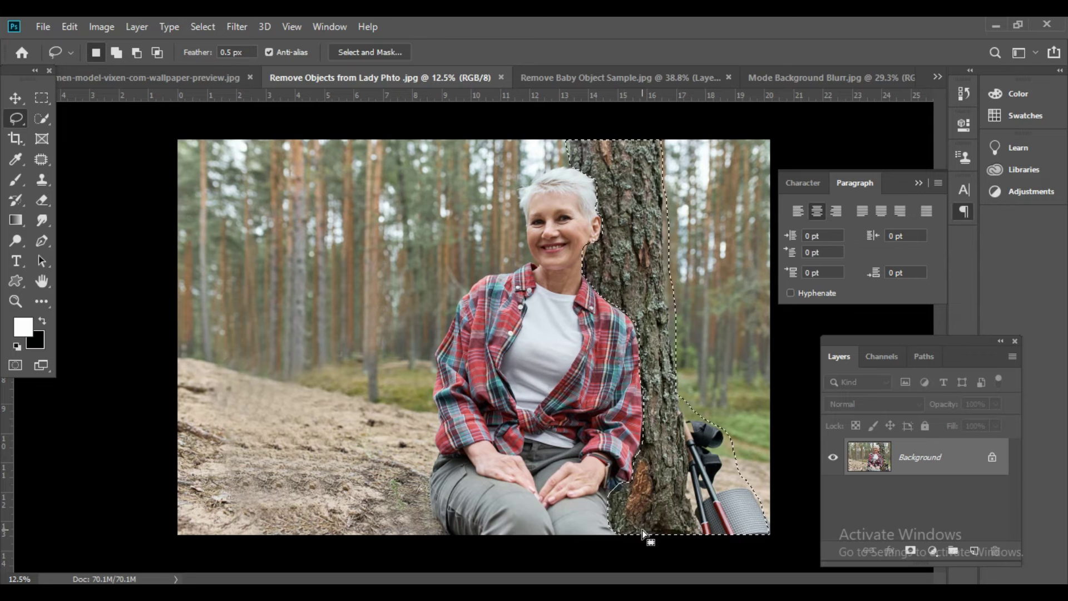
Step: Trace a lasso selection around the tree trunk along the woman's ear and jawline
{"action": "left_click", "coordinate": [635, 332], "text": "ctrl"}
{"action": "left_click", "coordinate": [579, 232], "text": "ctrl"}
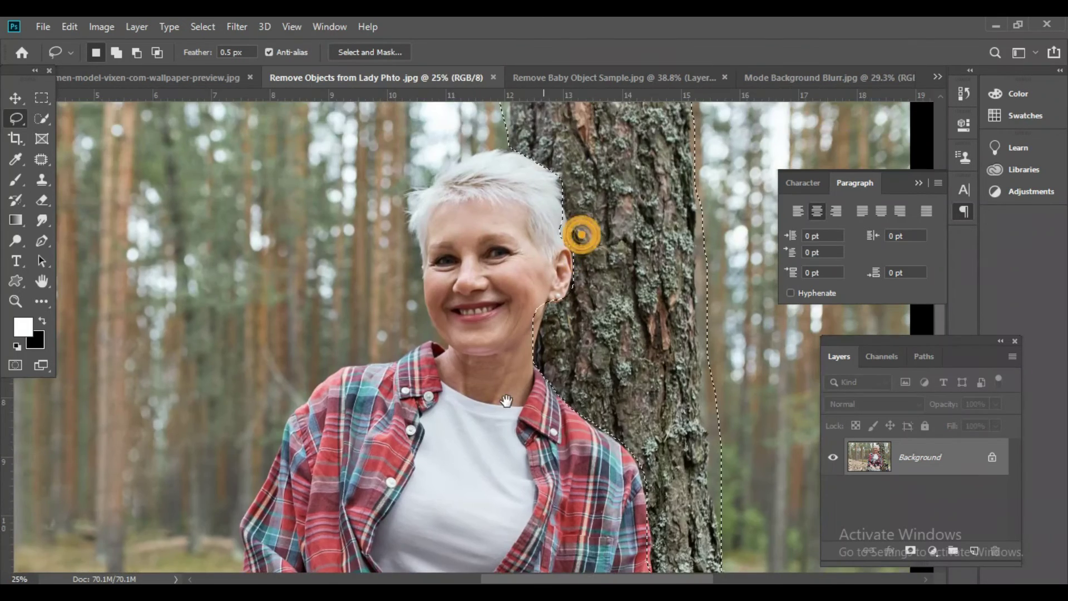
{"action": "left_click", "coordinate": [562, 297], "text": "ctrl"}
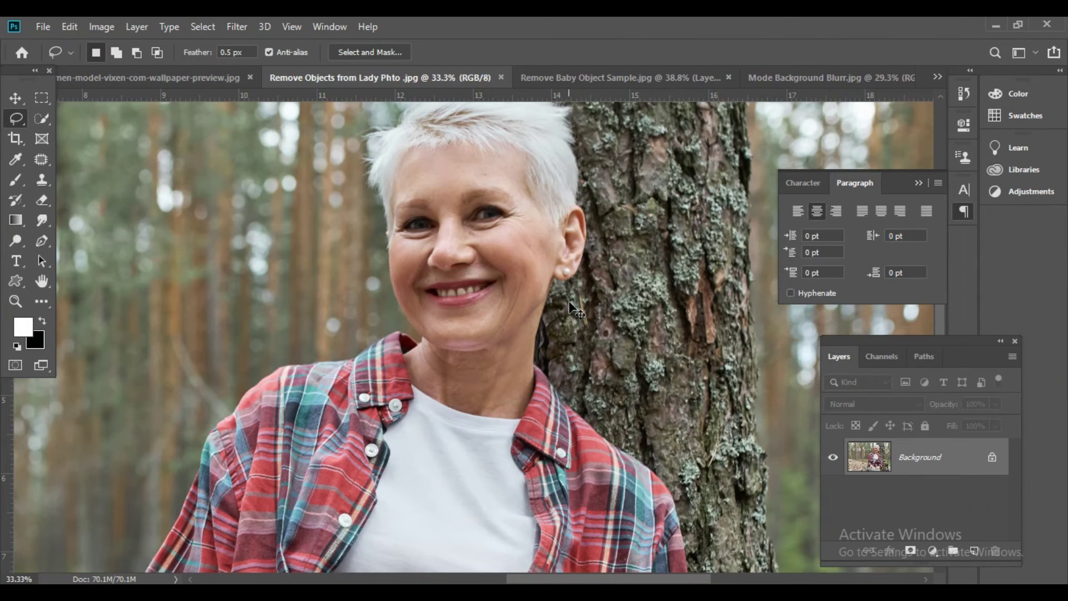
{"action": "mouse_move", "coordinate": [573, 308]}
{"action": "left_mouse_down"}
{"action": "mouse_move", "coordinate": [553, 273]}
{"action": "mouse_move", "coordinate": [542, 322]}
{"action": "left_mouse_up"}
{"action": "left_click_drag", "start_coordinate": [543, 272], "coordinate": [543, 270]}
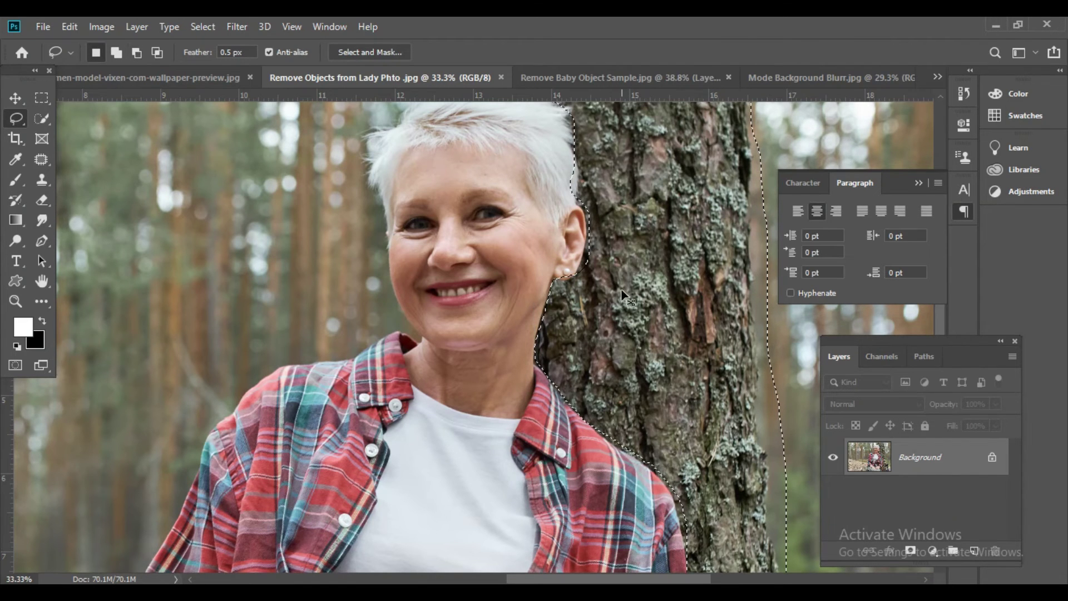
{"action": "key", "text": "ctrl+0"}
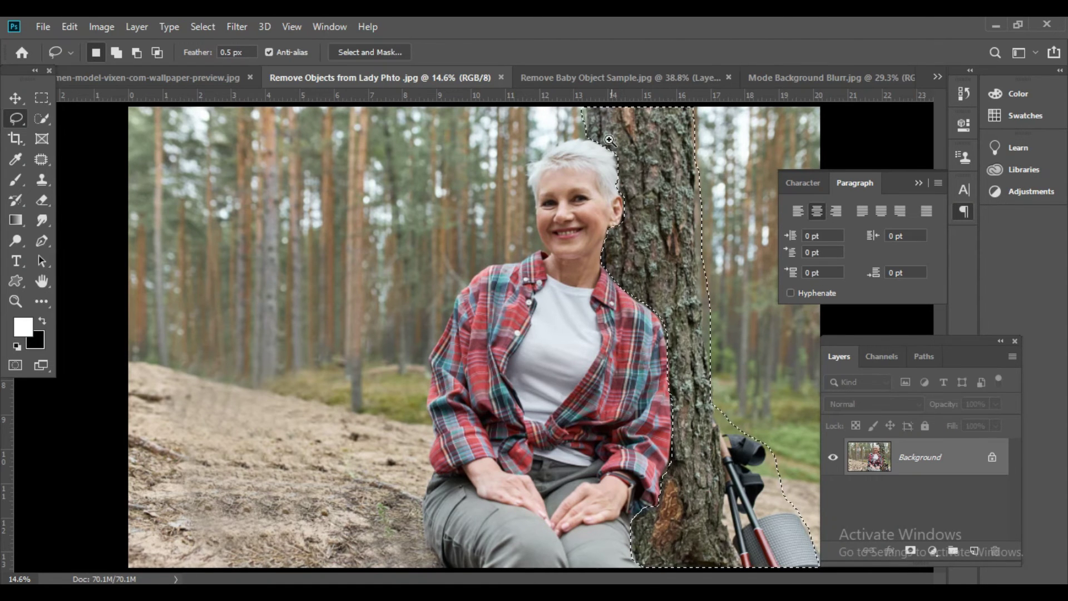
Step: Refine the selection near her ear, subtracting along the hair edge with Alt
{"action": "left_click", "coordinate": [634, 187], "text": "ctrl"}
{"action": "left_click", "coordinate": [643, 211], "text": "ctrl"}
{"action": "left_click", "coordinate": [648, 200]}
{"action": "left_click_drag", "start_coordinate": [656, 199], "coordinate": [658, 200]}
{"action": "left_click", "coordinate": [645, 224]}
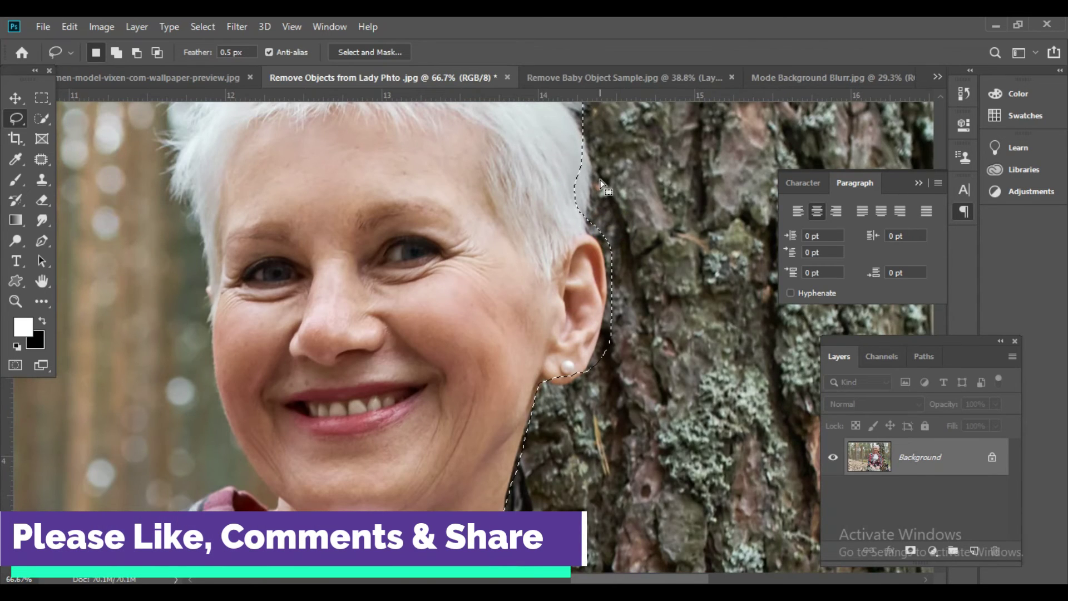
{"action": "key", "text": "alt"}
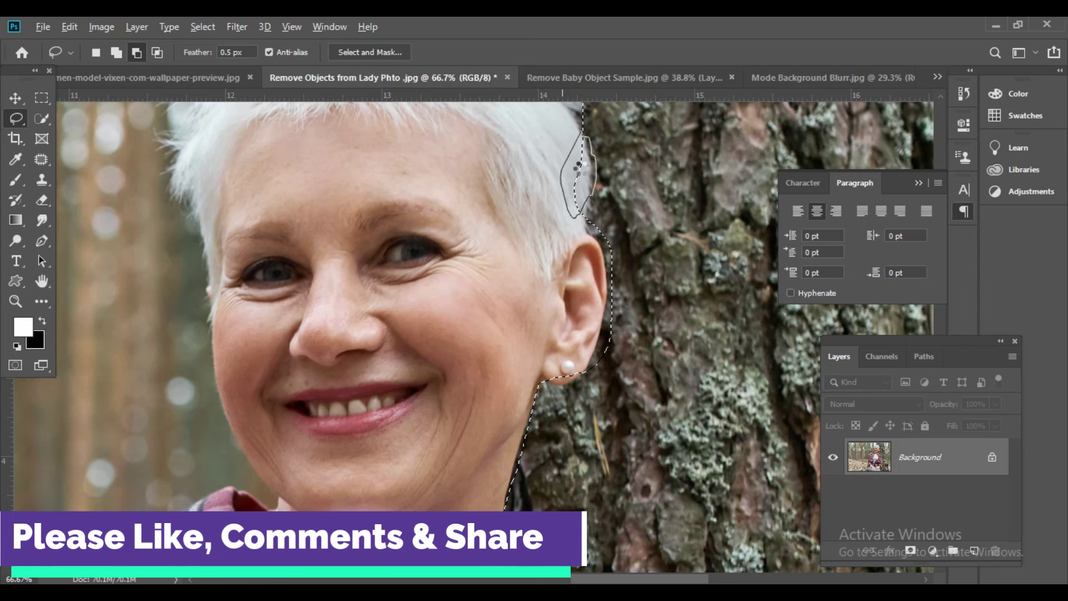
{"action": "left_click_drag", "start_coordinate": [579, 166], "coordinate": [584, 186]}
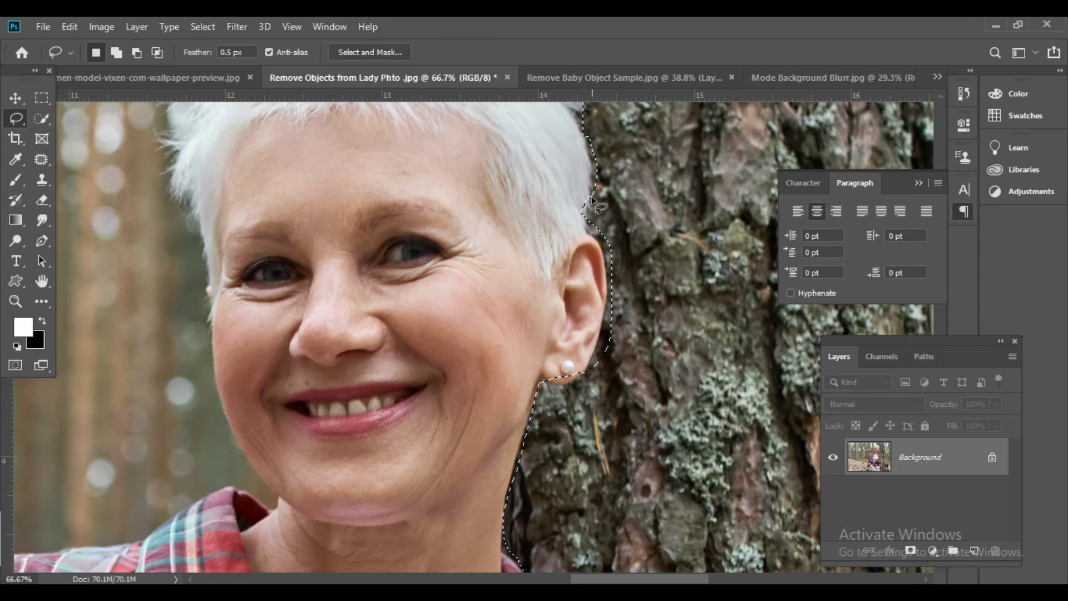
{"action": "key", "text": "ctrl+0"}
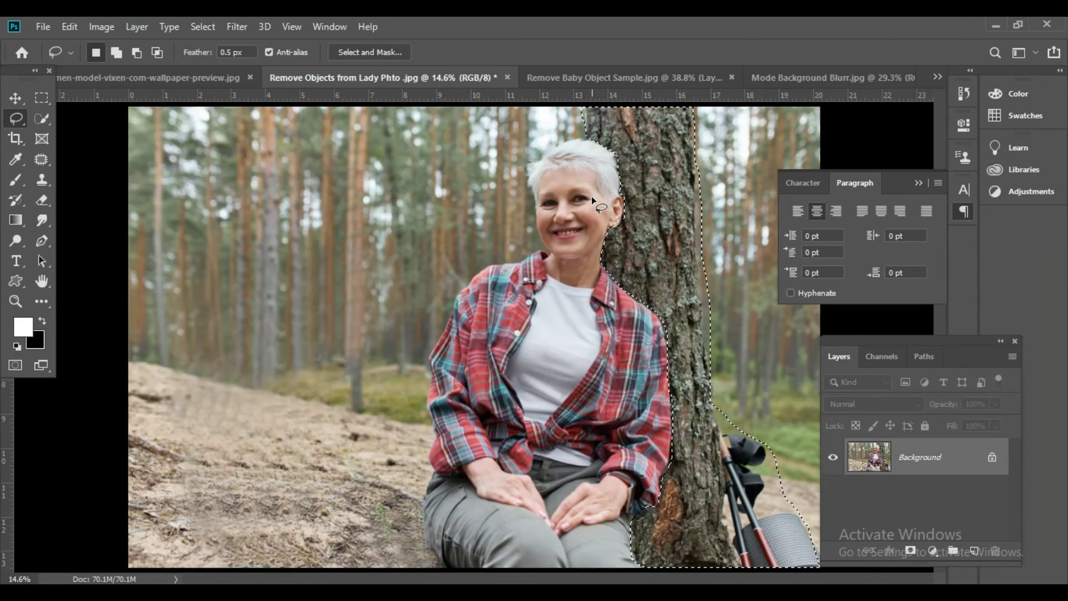
Step: Feather the tree-trunk selection by 0.5 pixels
{"action": "key", "text": "shift"}
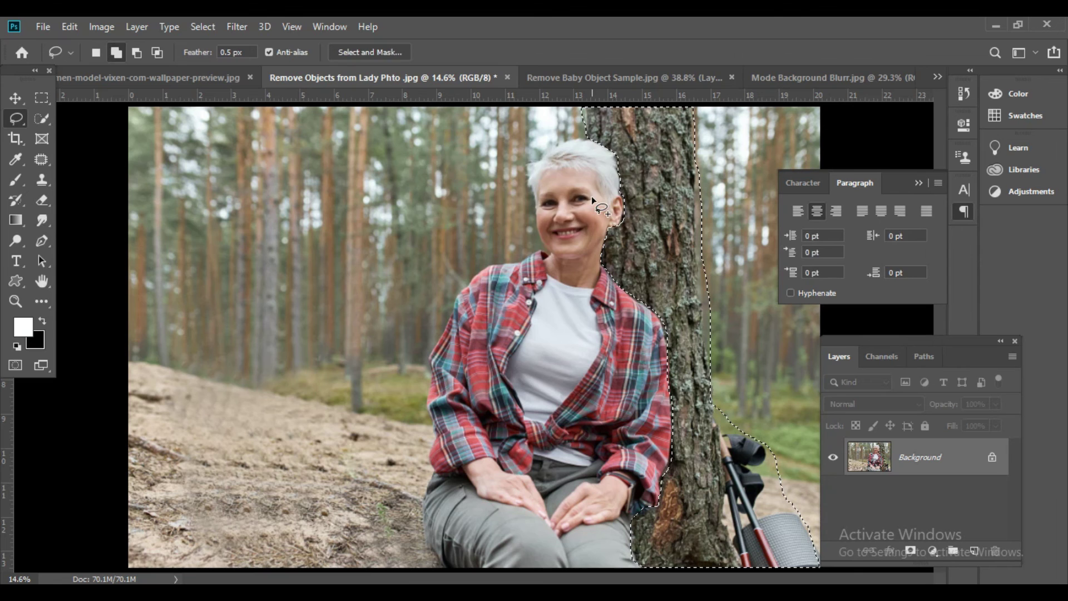
{"action": "key", "text": "shift+F6"}
{"action": "key", "text": "Return"}
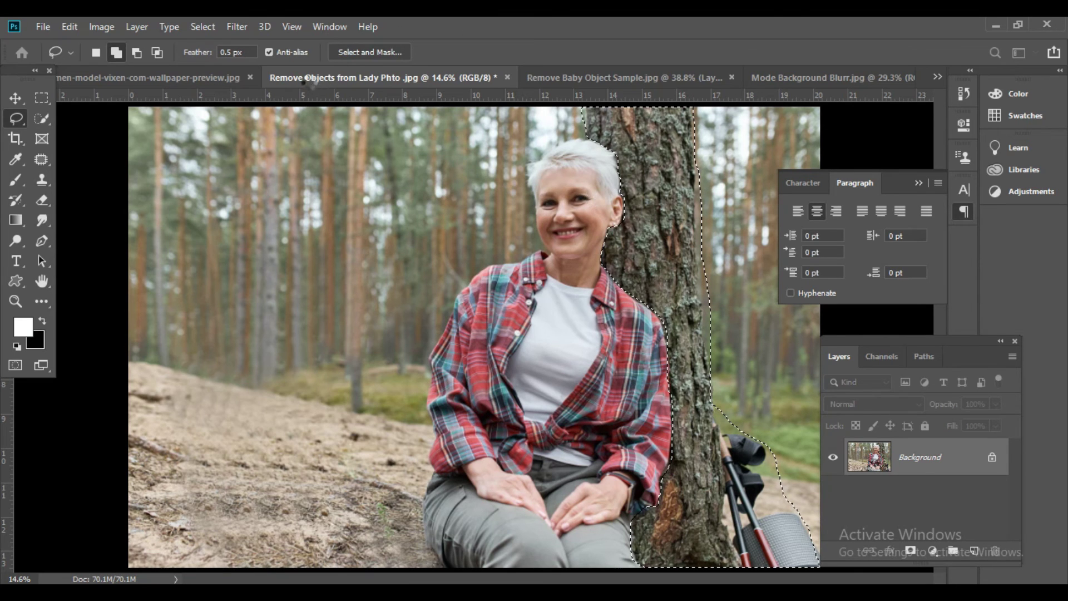
Step: Apply a Gaussian Blur with 16.6-pixel radius to the selected trunk and tripod, then deselect
{"action": "left_click", "coordinate": [238, 26]}
{"action": "mouse_move", "coordinate": [245, 203]}
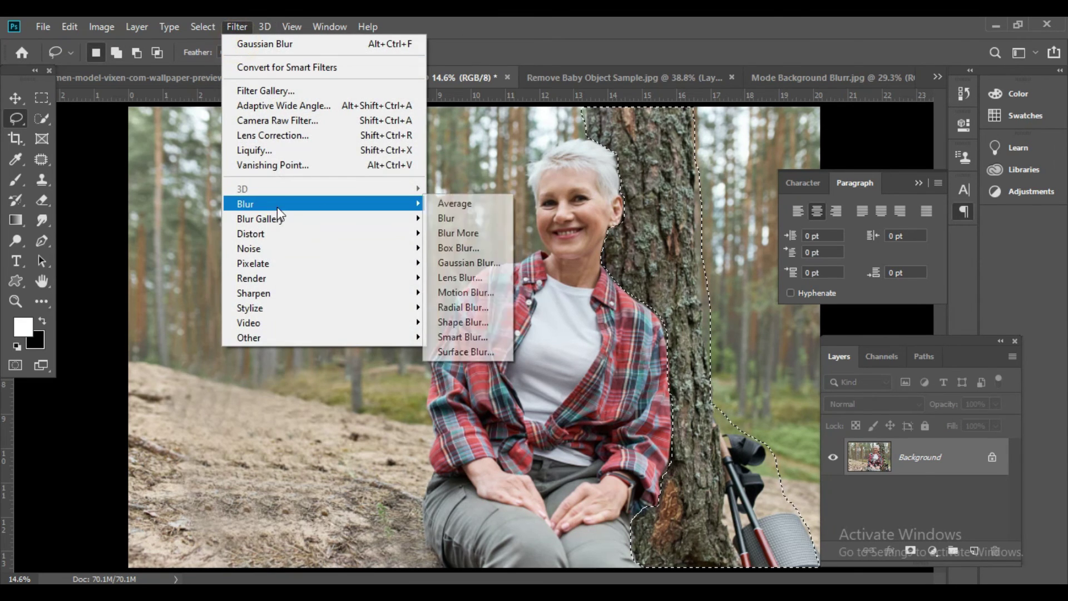
{"action": "left_click", "coordinate": [453, 262]}
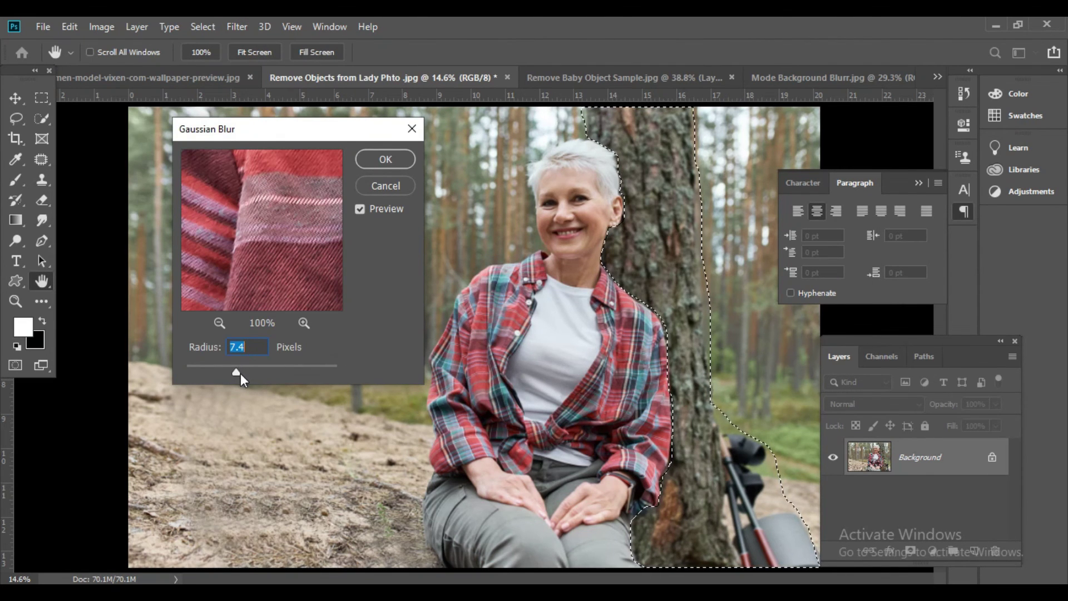
{"action": "left_click", "coordinate": [360, 209]}
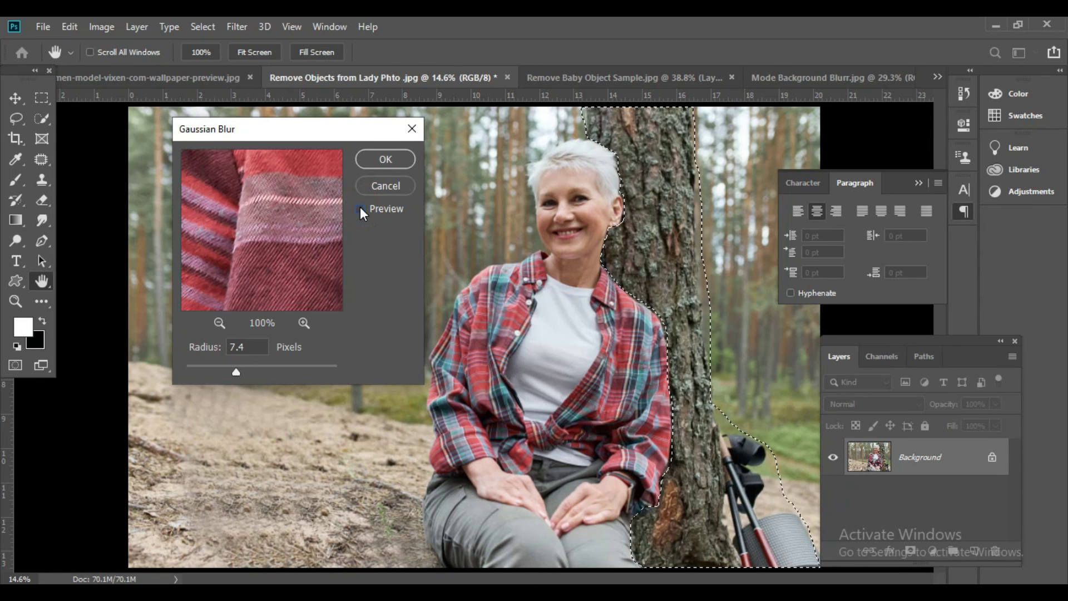
{"action": "left_click", "coordinate": [360, 209]}
{"action": "left_click", "coordinate": [360, 209]}
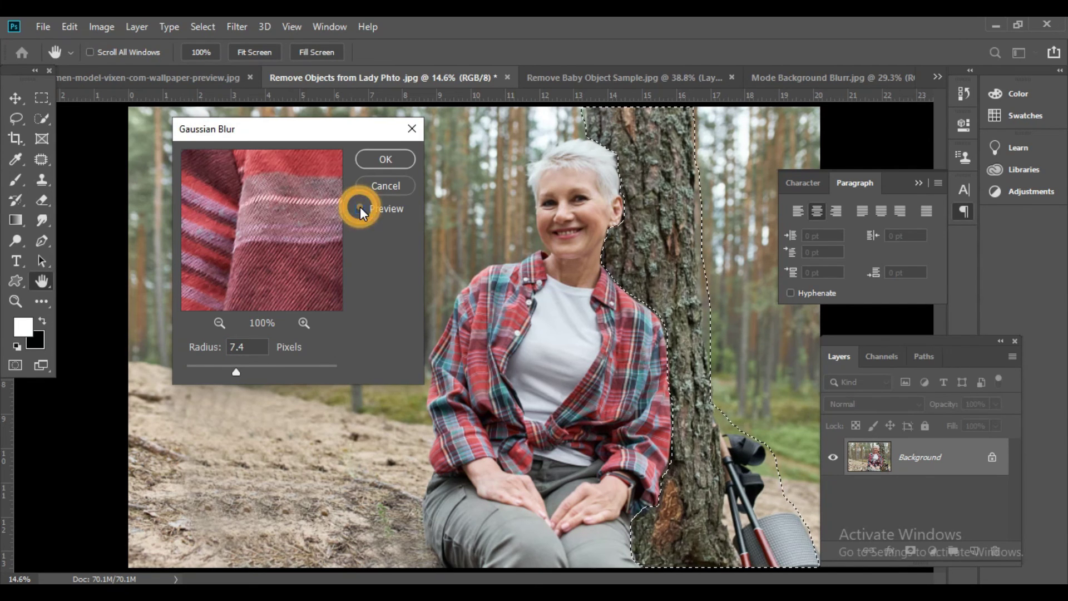
{"action": "left_click_drag", "start_coordinate": [238, 374], "coordinate": [254, 372]}
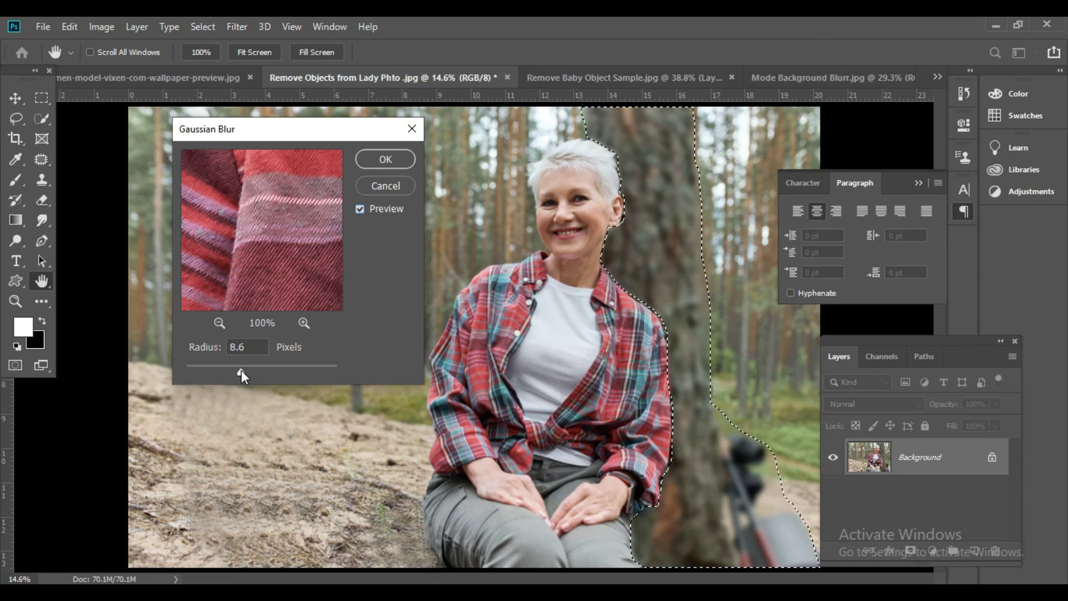
{"action": "left_click_drag", "start_coordinate": [242, 371], "coordinate": [246, 371]}
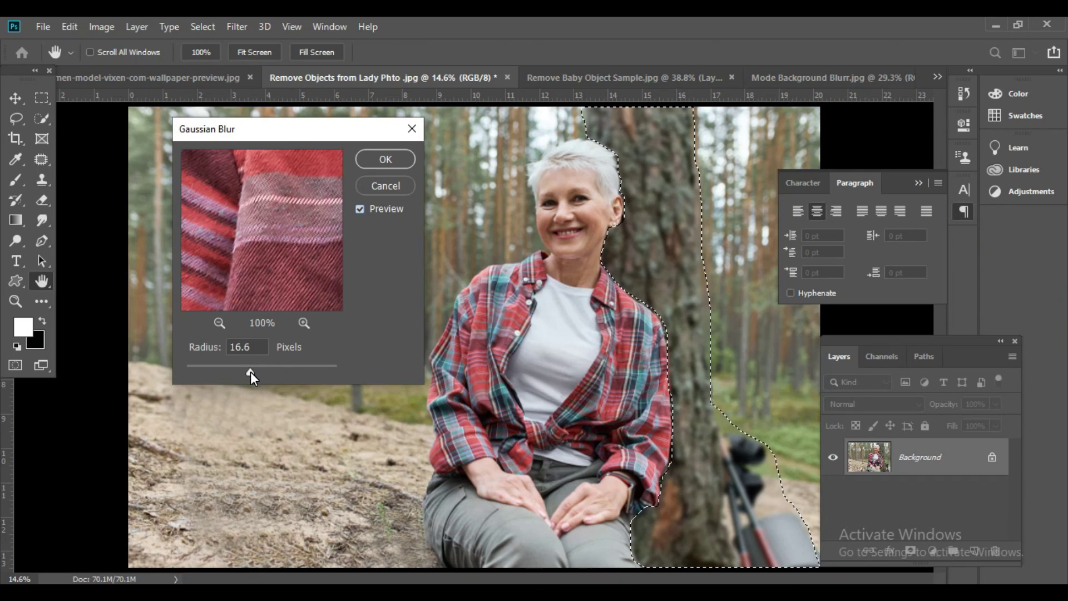
{"action": "left_click", "coordinate": [250, 372]}
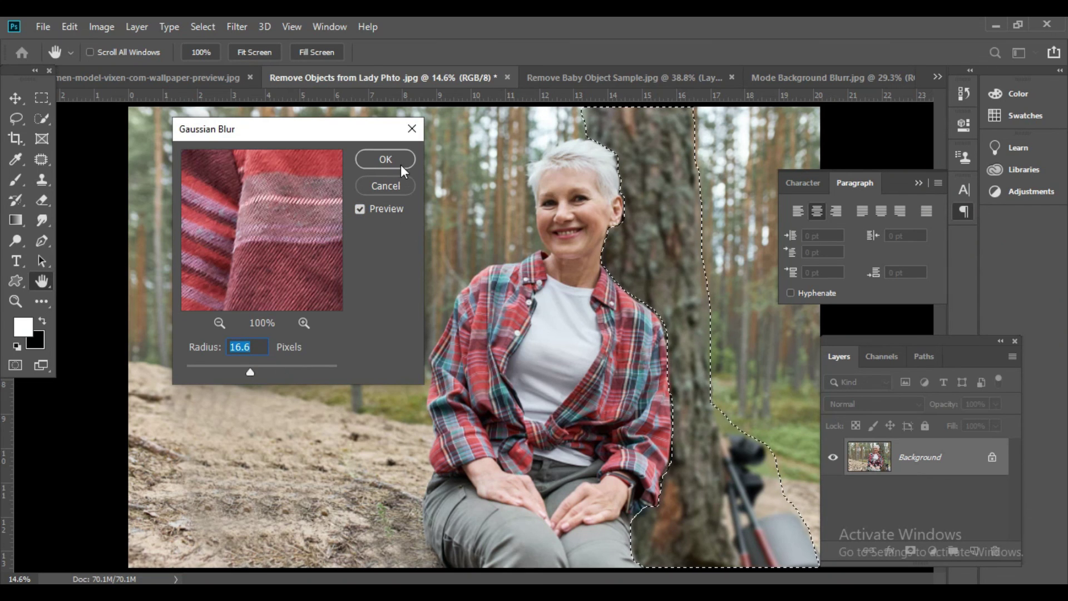
{"action": "left_click", "coordinate": [386, 159]}
{"action": "key", "text": "l"}
{"action": "key", "text": "ctrl+d"}
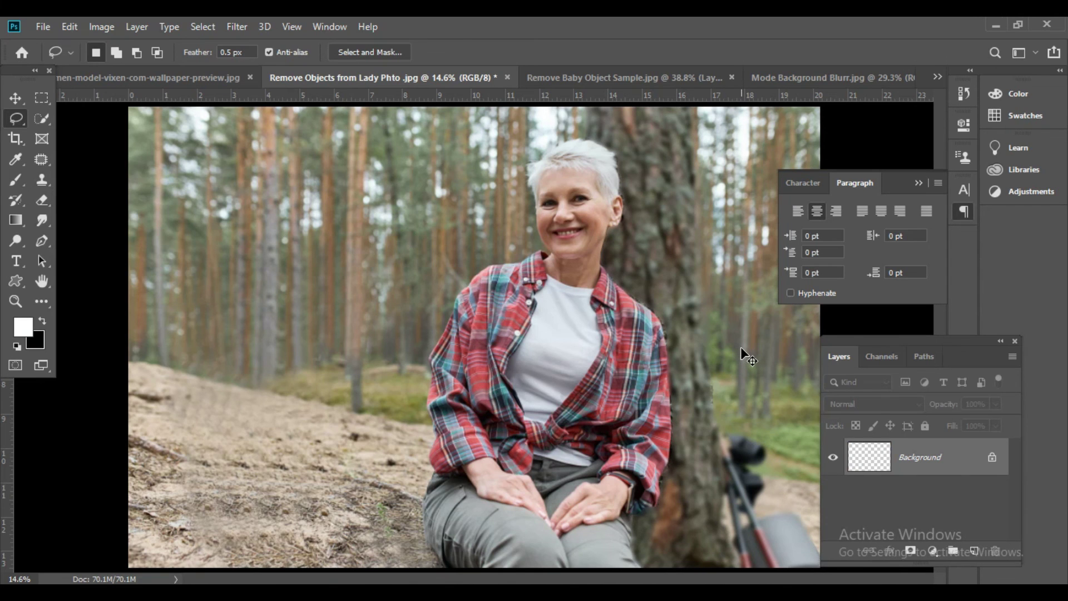
Step: Zoom out and switch between the document tabs, ending on the roller-skating girl photo
{"action": "key", "text": "ctrl+minus"}
{"action": "key", "text": "ctrl+minus"}
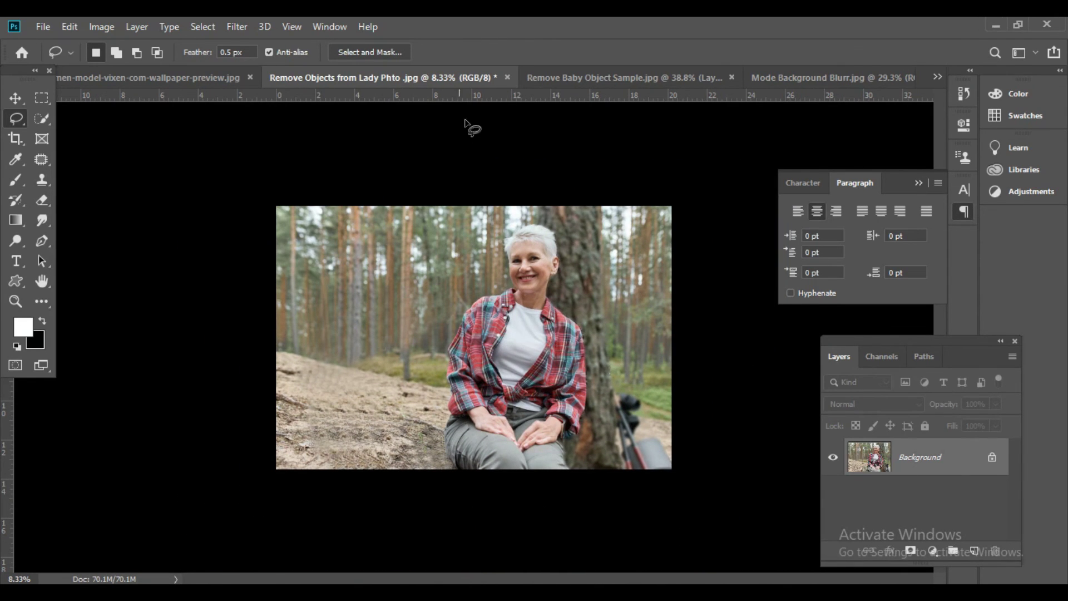
{"action": "left_click", "coordinate": [435, 75]}
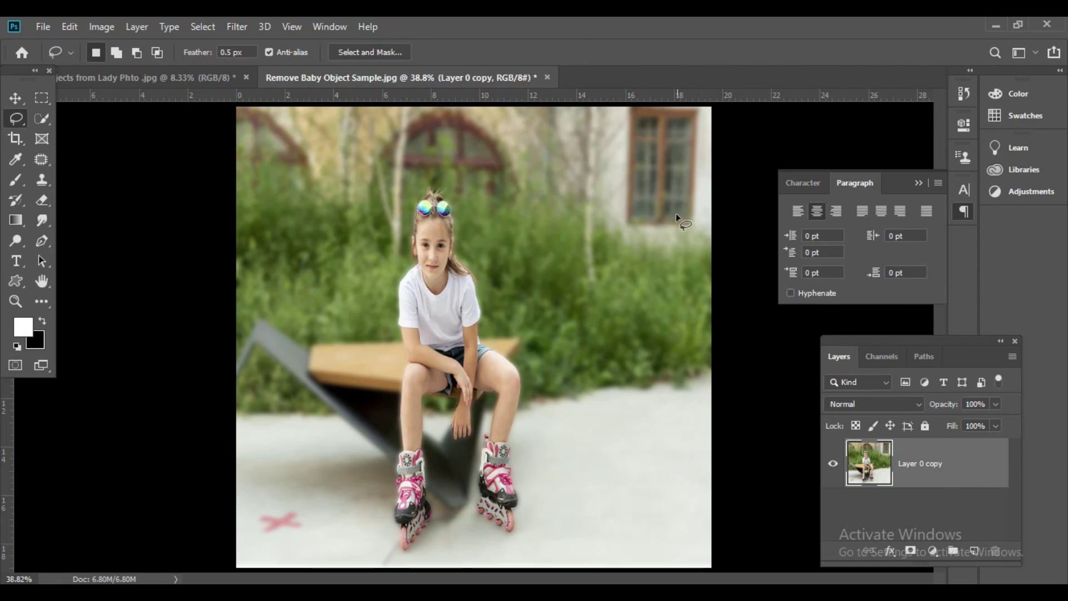
{"action": "key", "text": "ctrl+minus"}
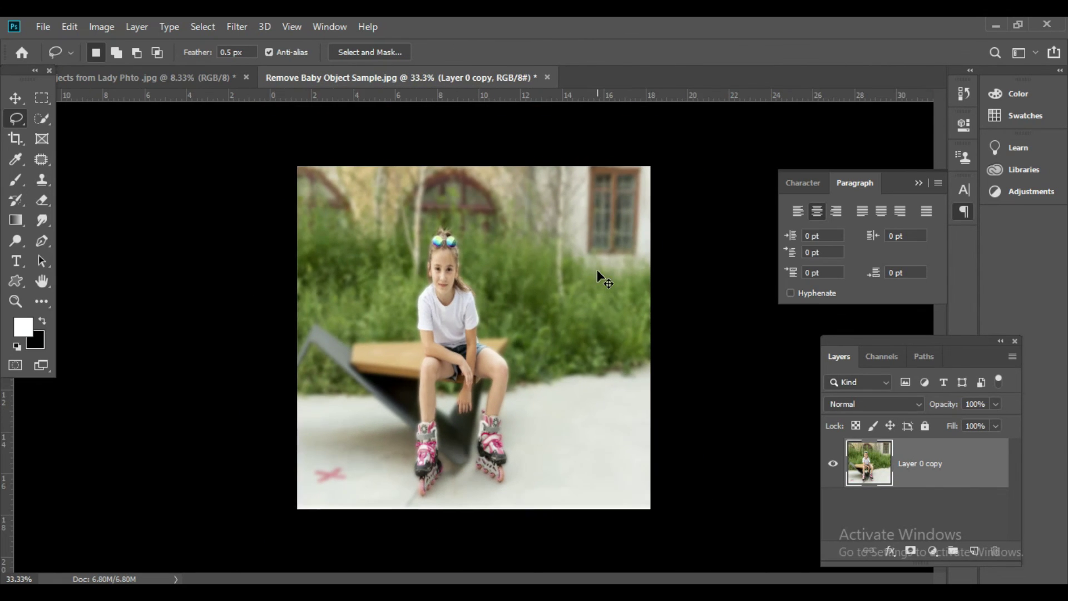
{"action": "key", "text": "ctrl+minus"}
{"action": "left_click", "coordinate": [145, 78]}
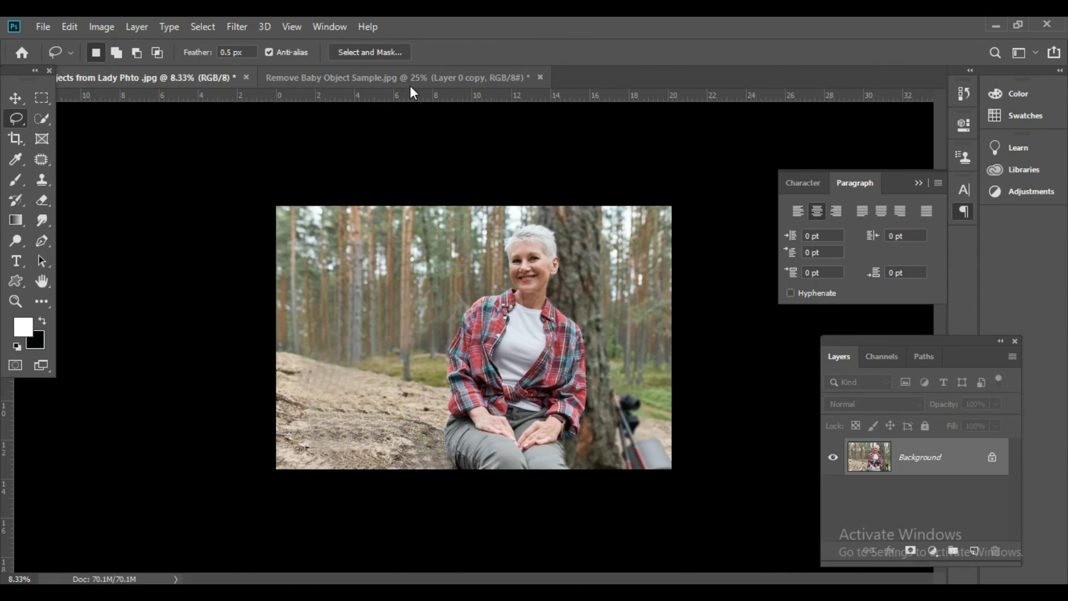
{"action": "left_click", "coordinate": [187, 77]}
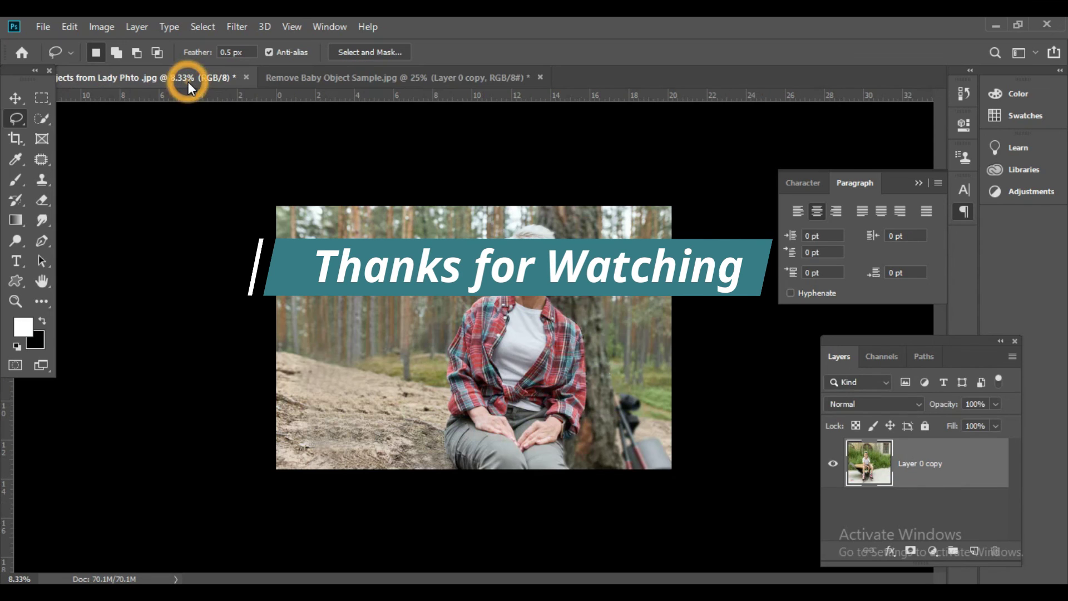
{"action": "left_click", "coordinate": [378, 77]}
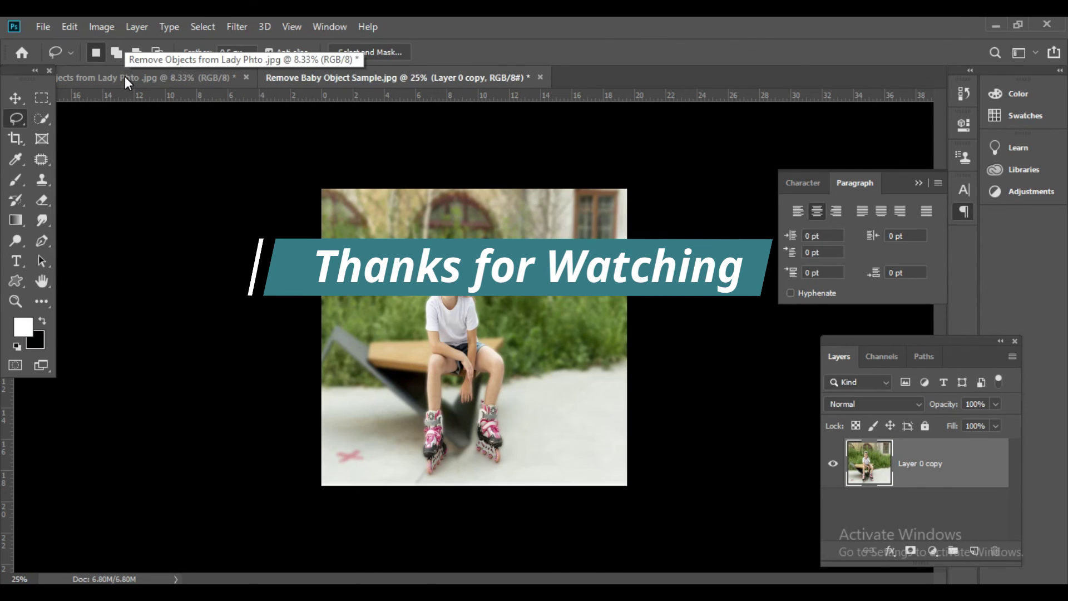